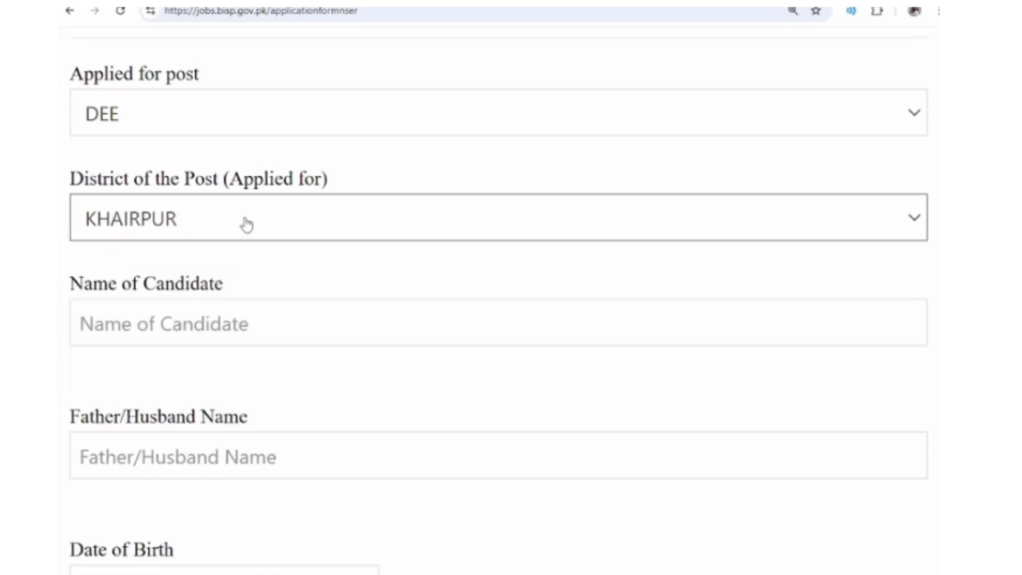
- Enter the candidate's name and the father/husband name in the form's name fields
key("Tab")
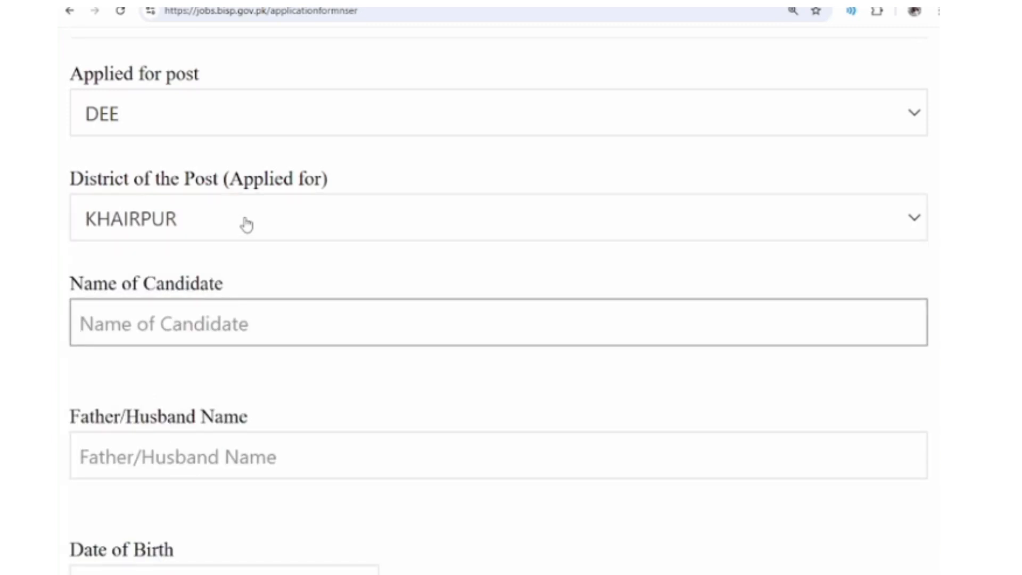
type("Abcd")
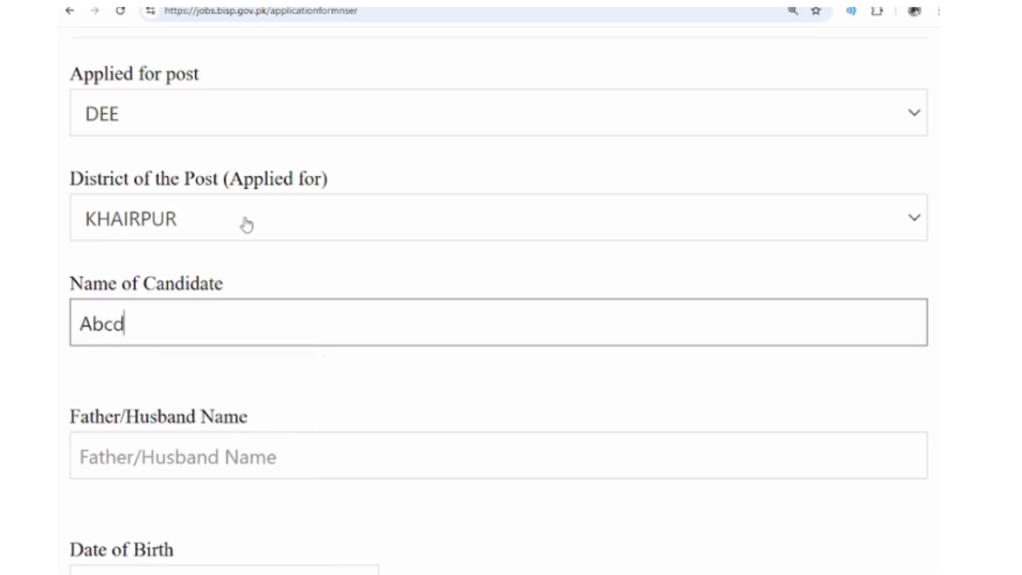
key("Tab")
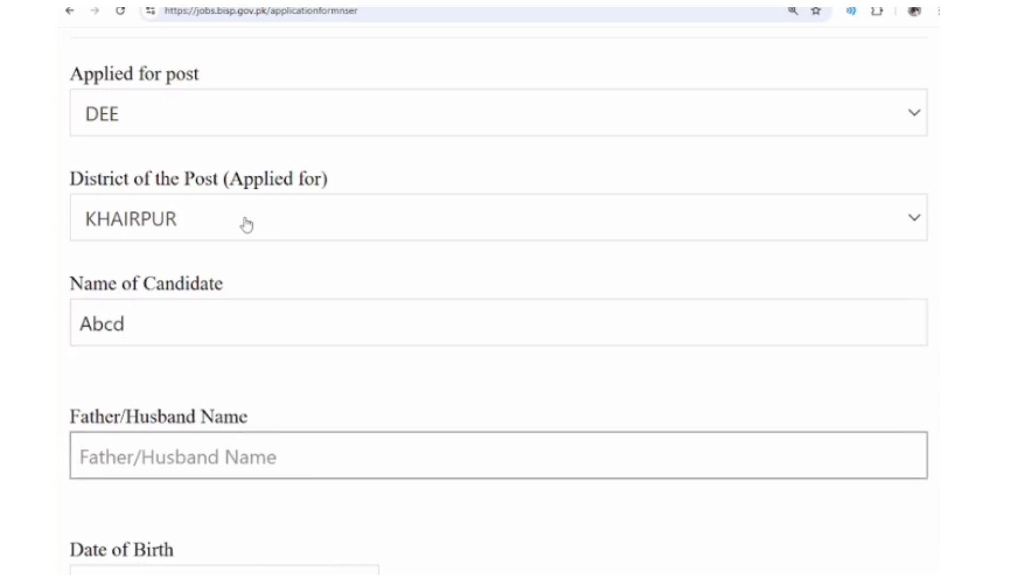
type("E")
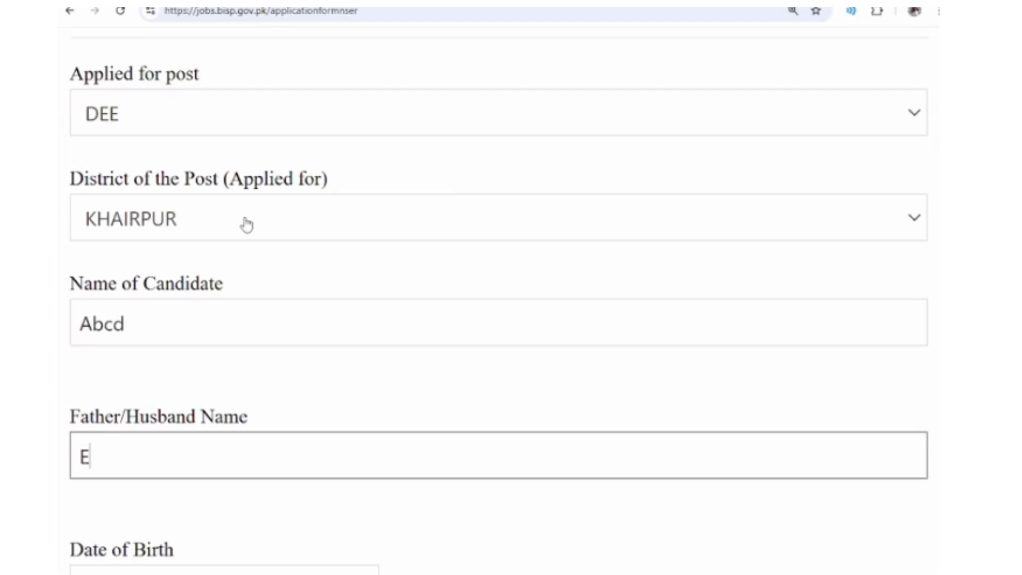
type("fgh")
key("Tab")
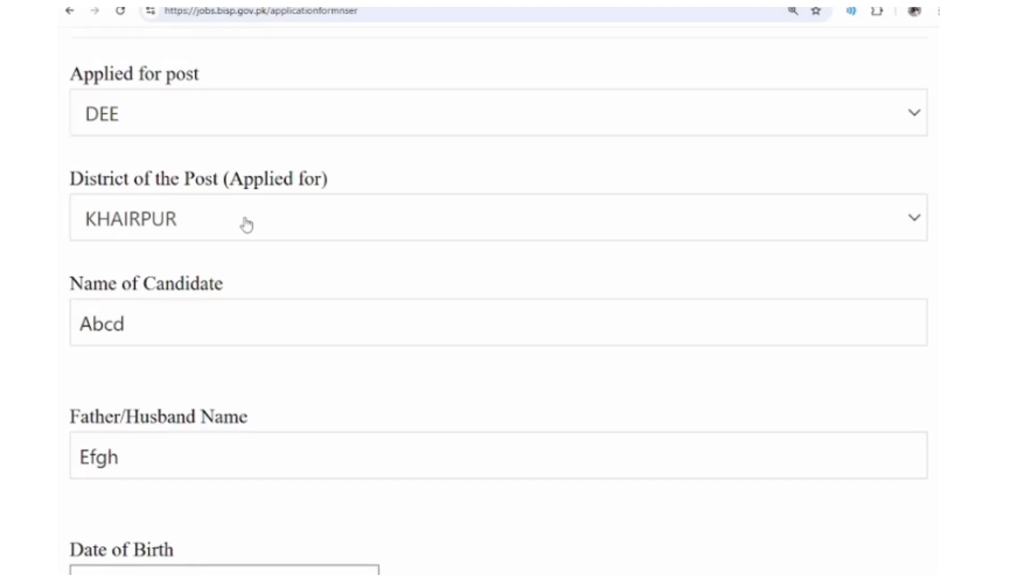
- Set the date of birth to 02/01/2000 using the calendar picker
scroll(246, 225, "down", 5)
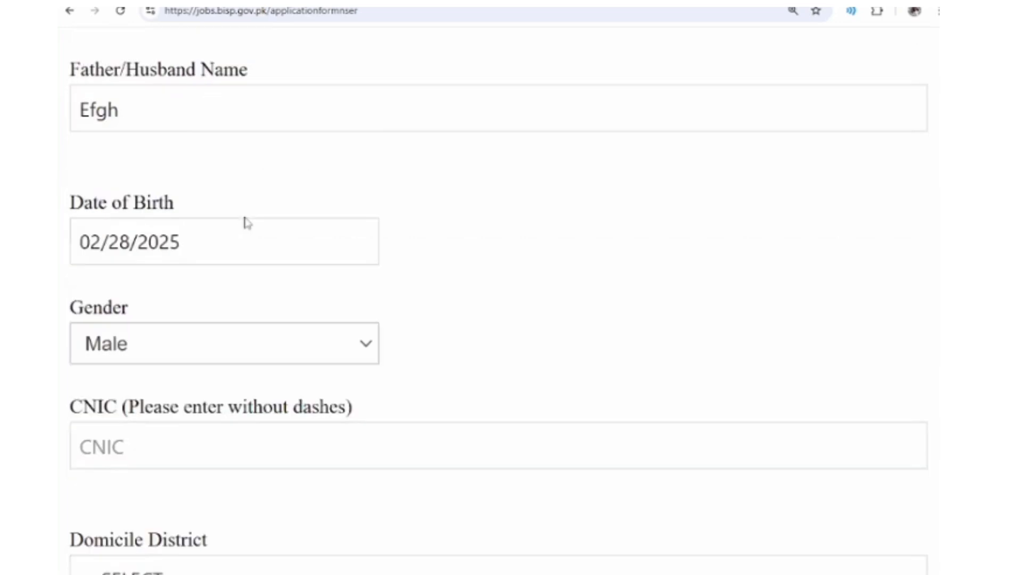
left_click(192, 249)
left_click(228, 309)
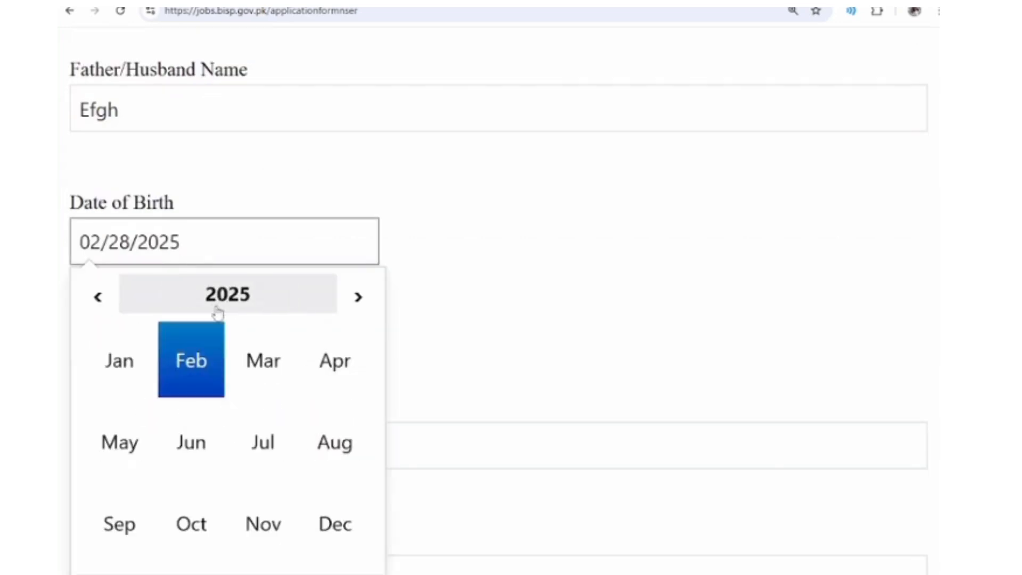
left_click(240, 311)
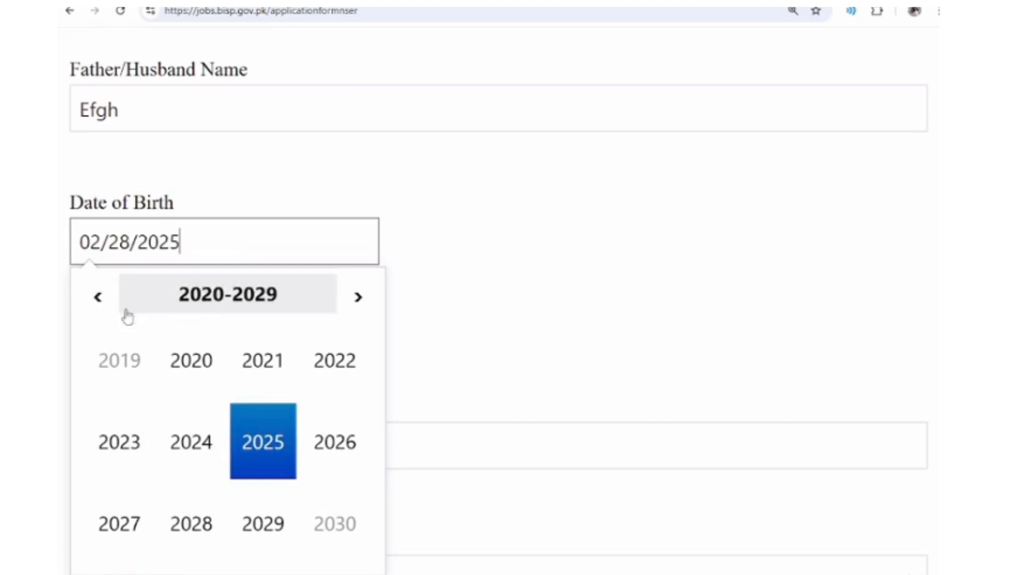
left_click(98, 304)
left_click(100, 307)
left_click(100, 308)
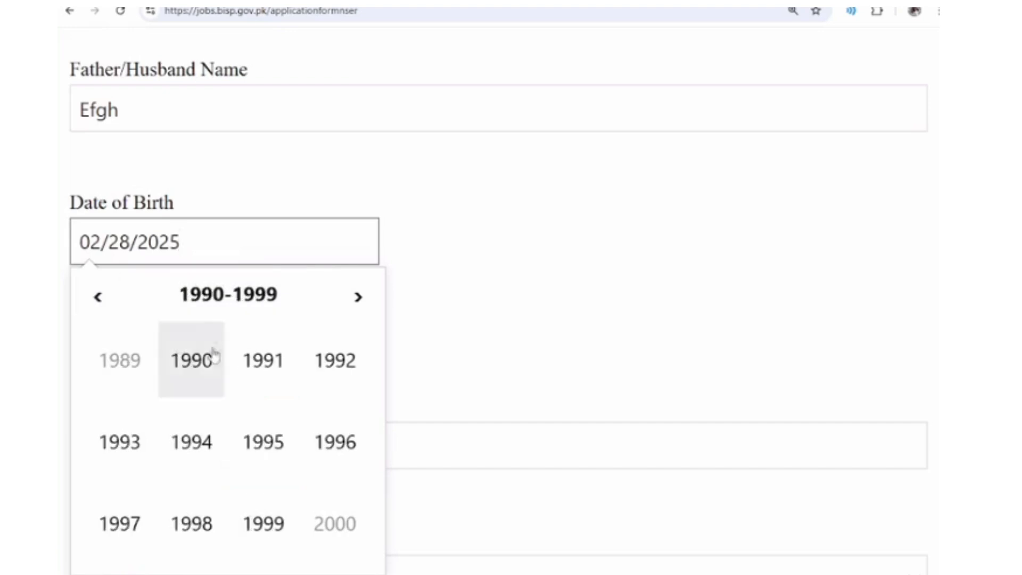
left_click(355, 301)
left_click(198, 366)
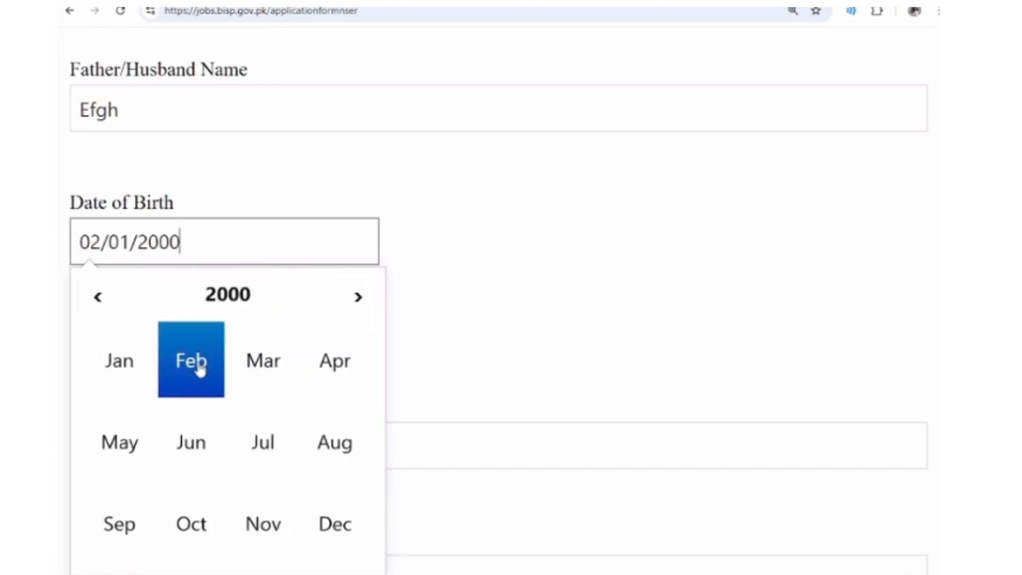
left_click(194, 375)
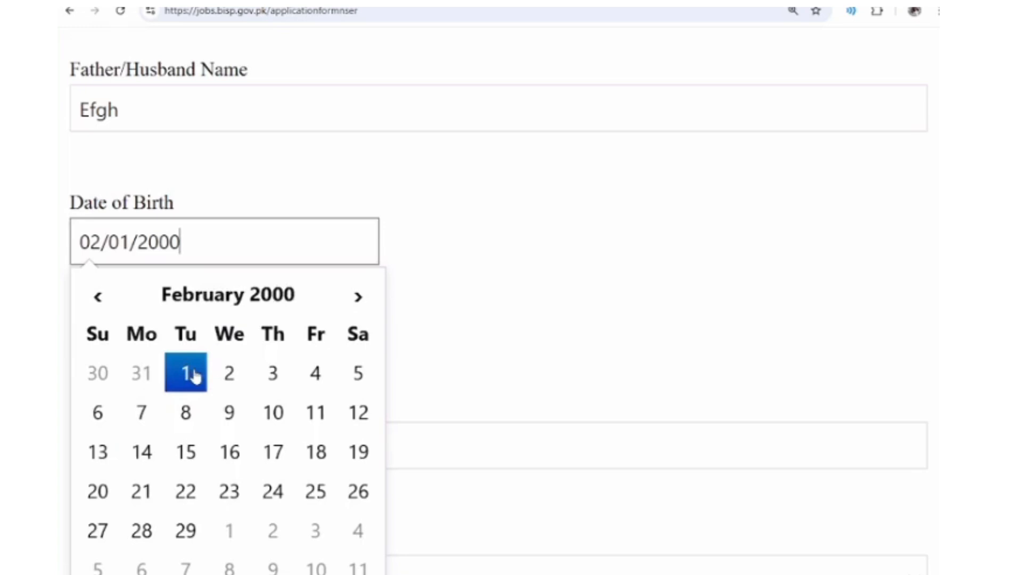
left_click(541, 308)
- Keep gender as Male and enter the candidate's CNIC number
left_click(147, 362)
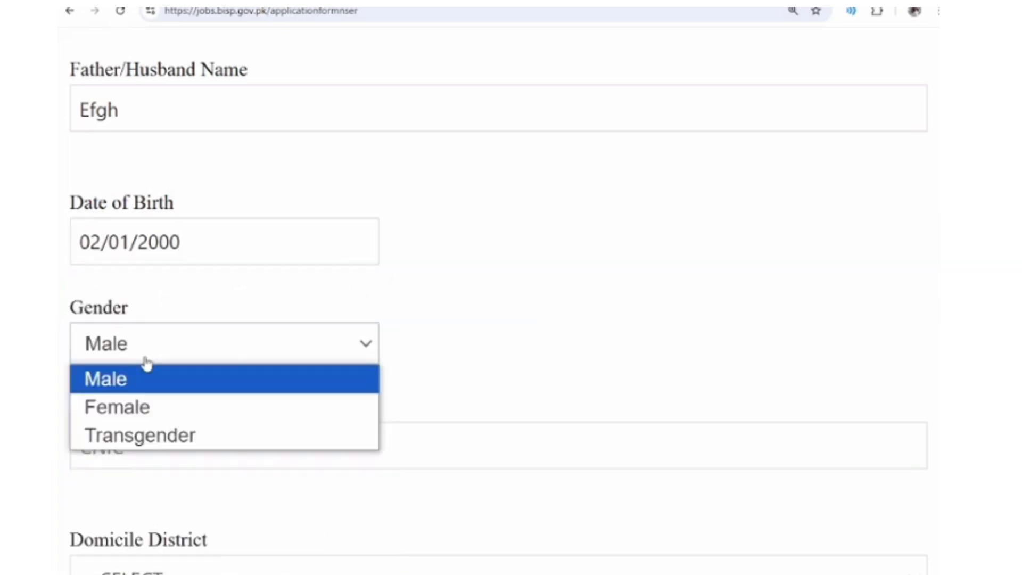
left_click(147, 363)
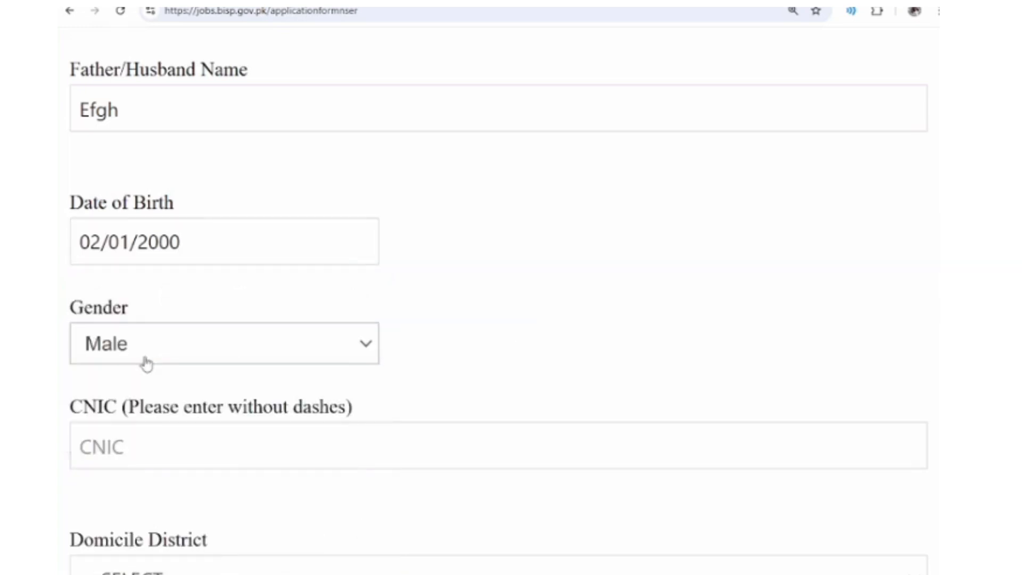
left_click(109, 449)
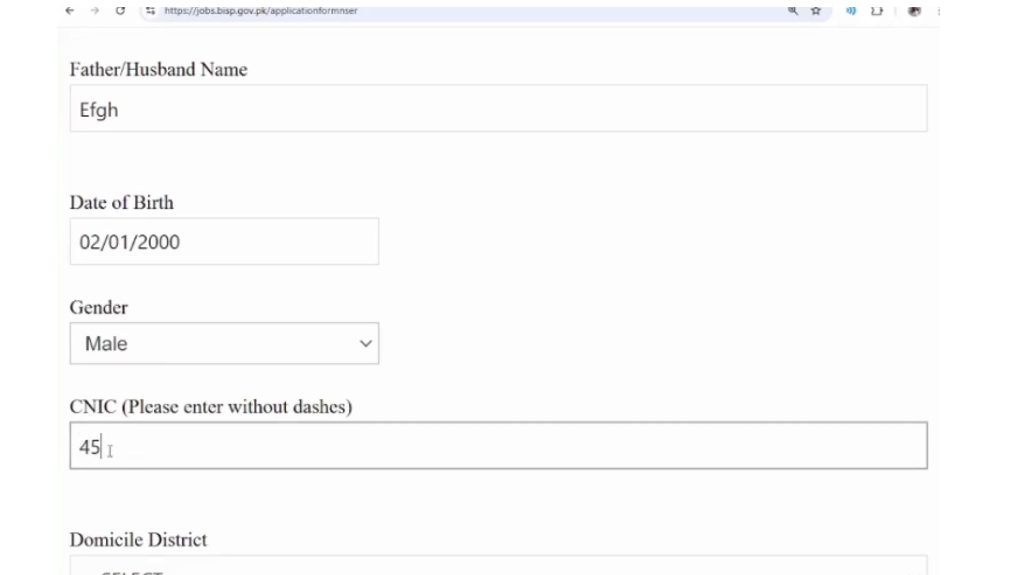
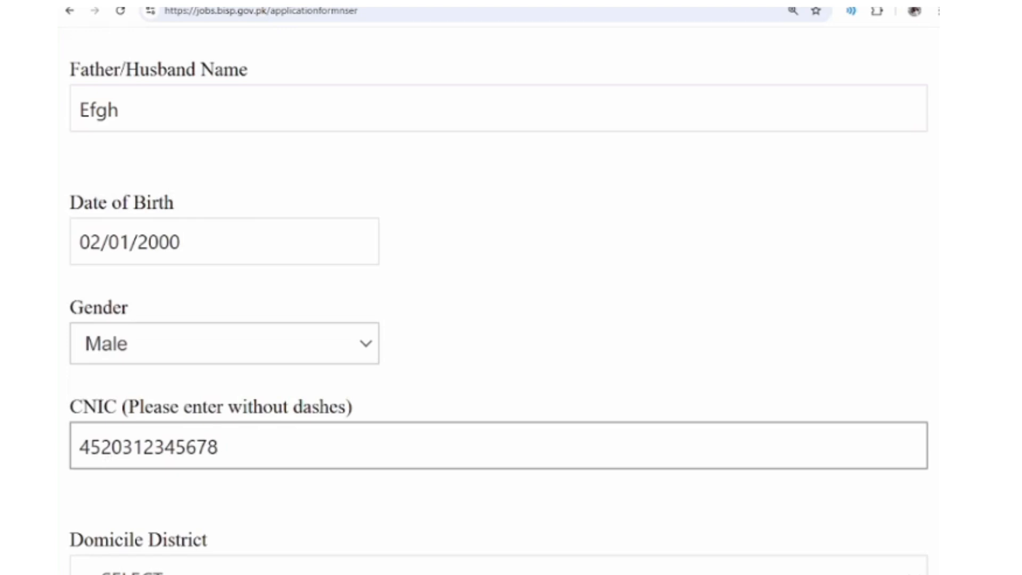
scroll(299, 463, "down", 1)
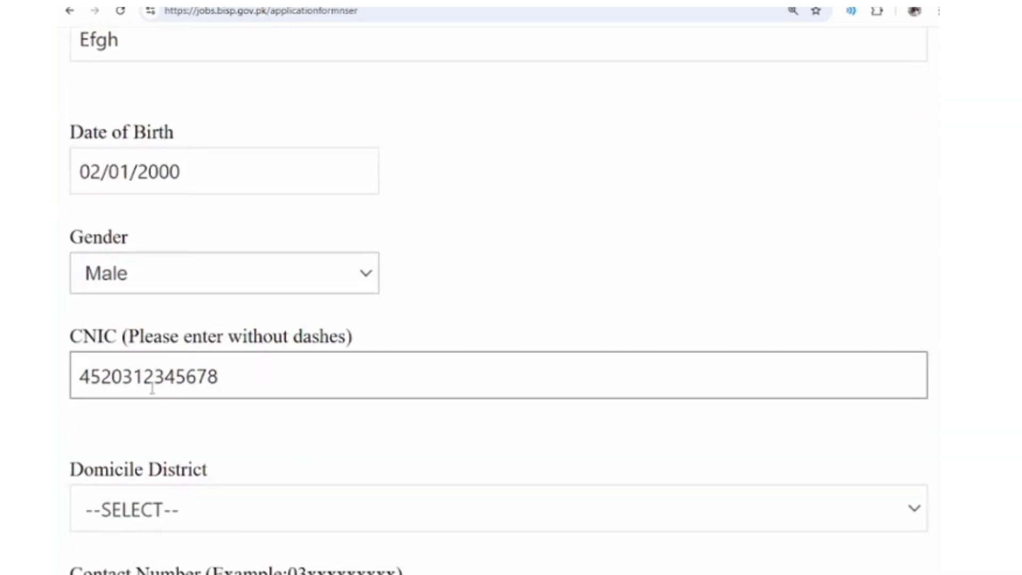
- Select KHAIRPUR as the Domicile District
scroll(152, 389, "down", 1)
scroll(133, 383, "down", 1)
left_click(110, 373)
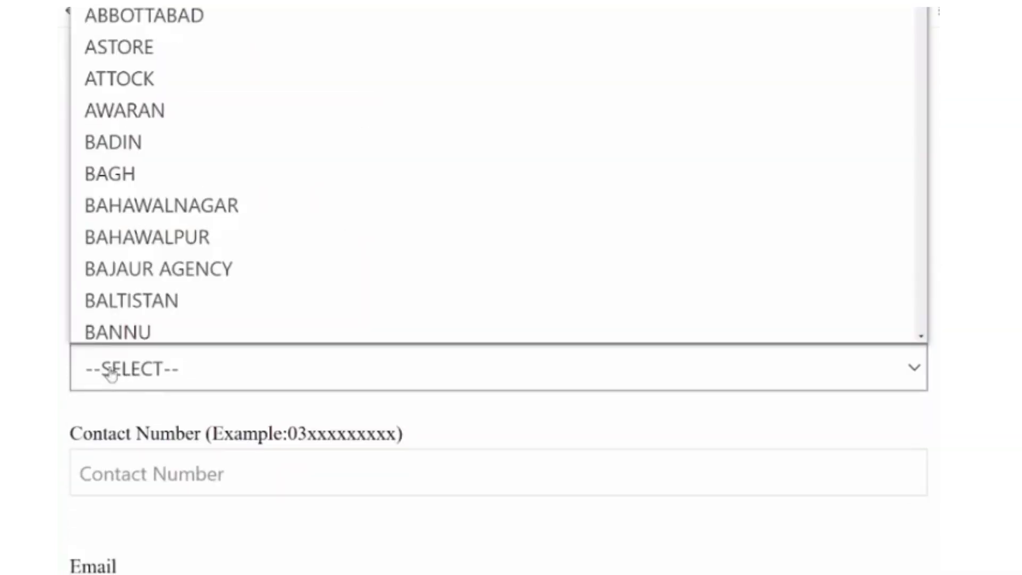
left_click(110, 374)
left_click(110, 374)
type("kh")
key("Return")
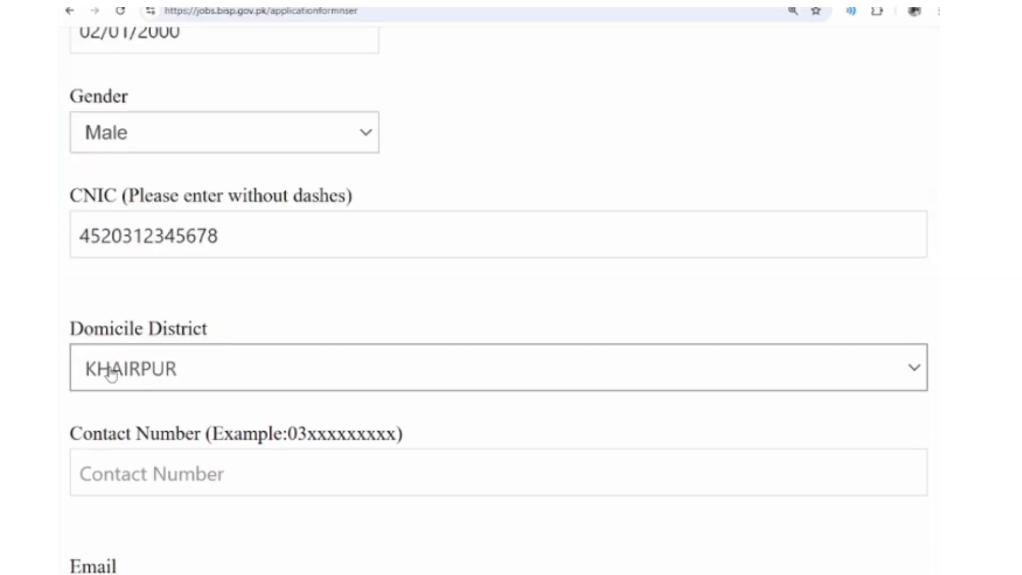
- Fill in the applicant's contact number and e-mail address
scroll(110, 374, "down", 1)
left_click(109, 408)
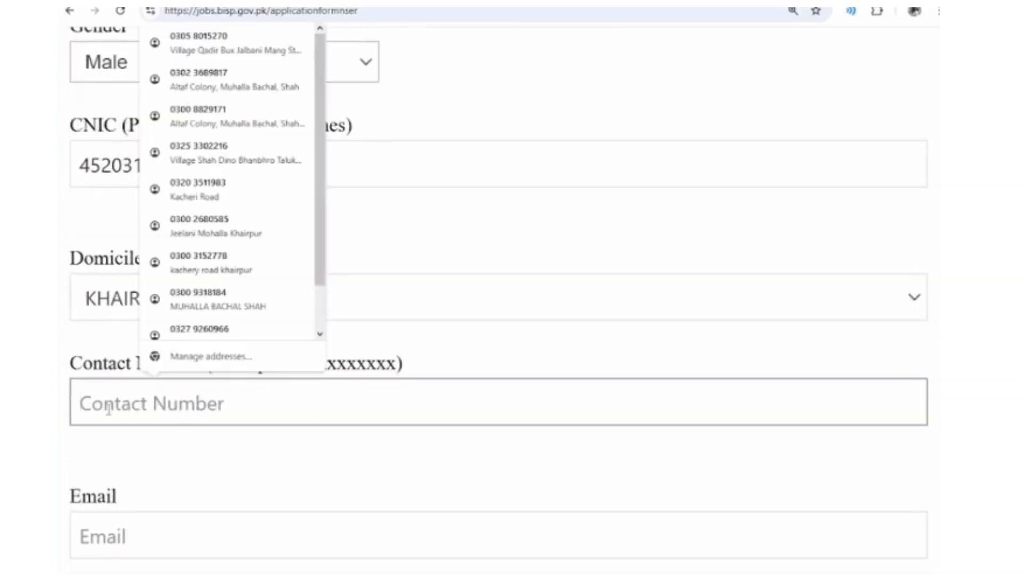
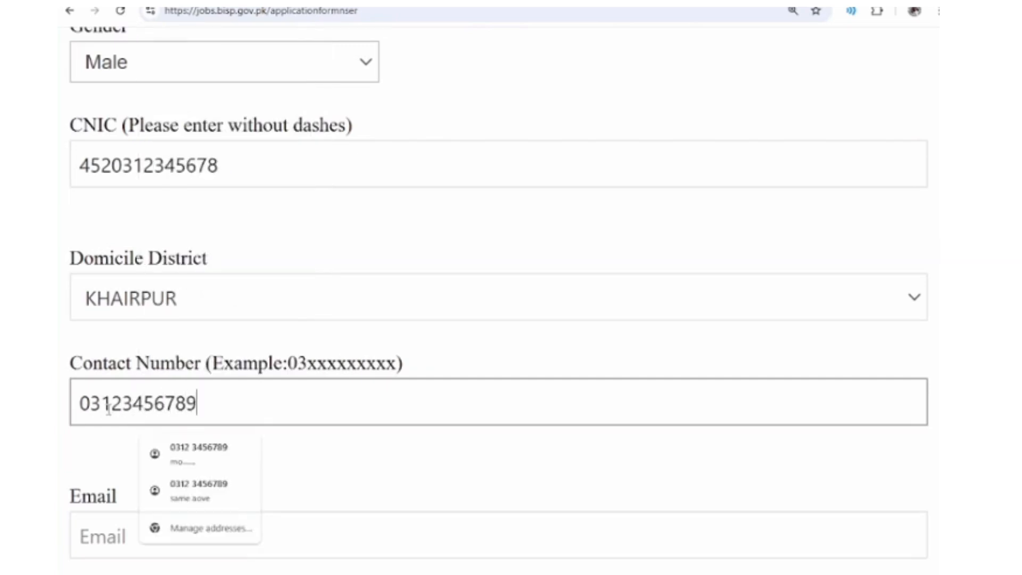
scroll(108, 409, "down", 2)
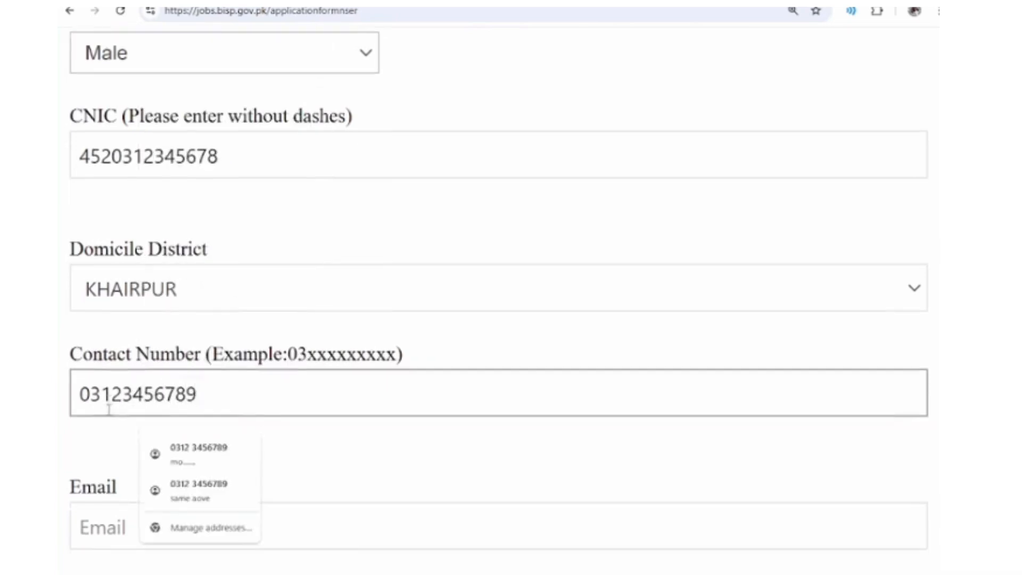
left_click(91, 390)
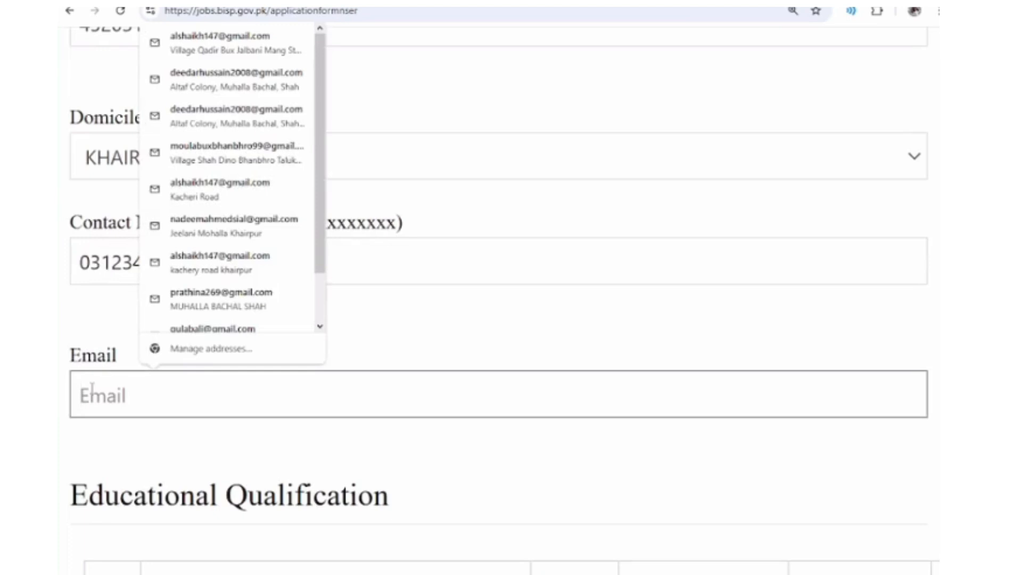
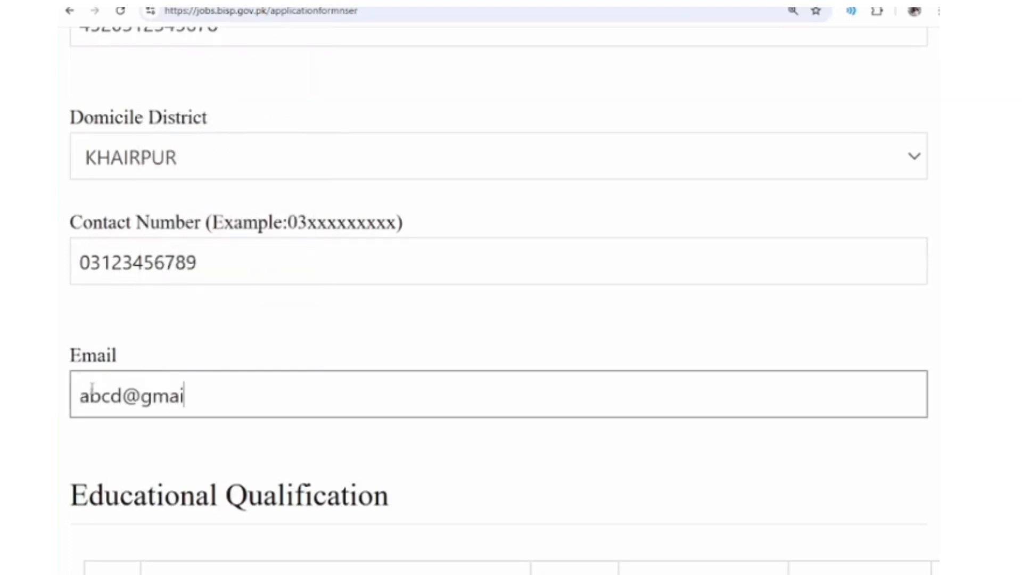
- Fill the SSC row: year 2012, board Bise Sukkur, division A, specialization Science
scroll(94, 394, "down", 1)
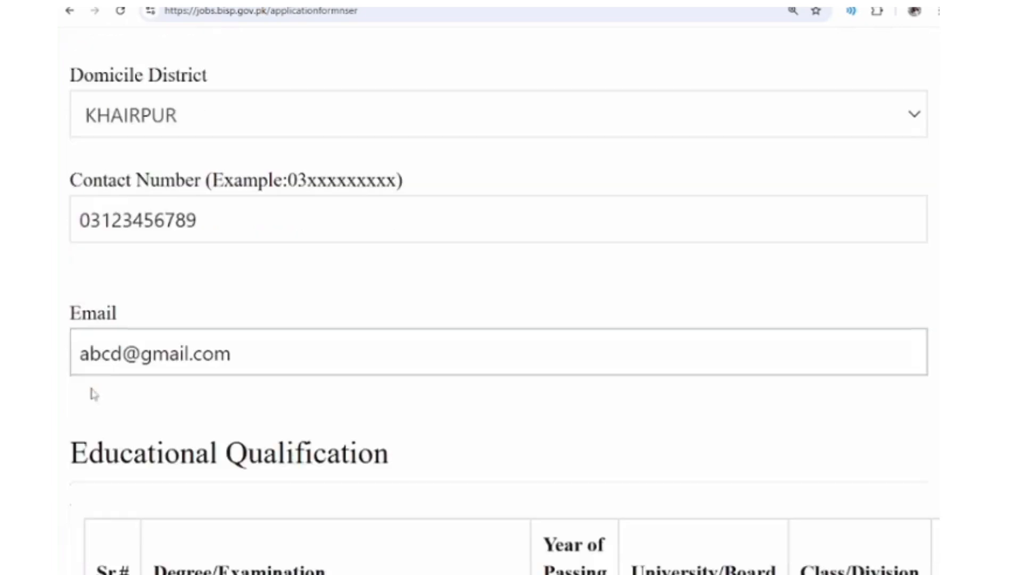
key("Tab")
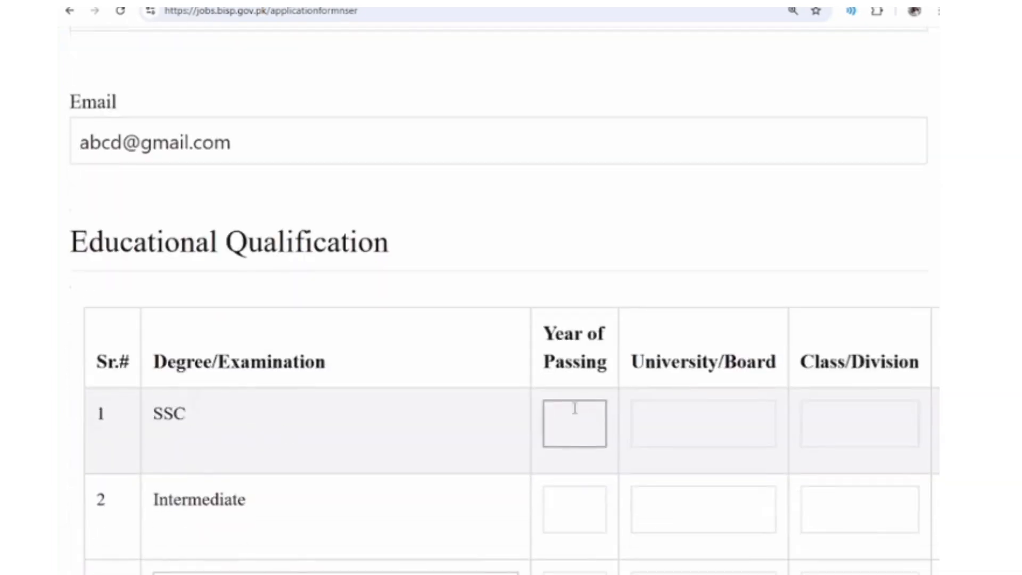
type("2012")
key("Tab")
type("b")
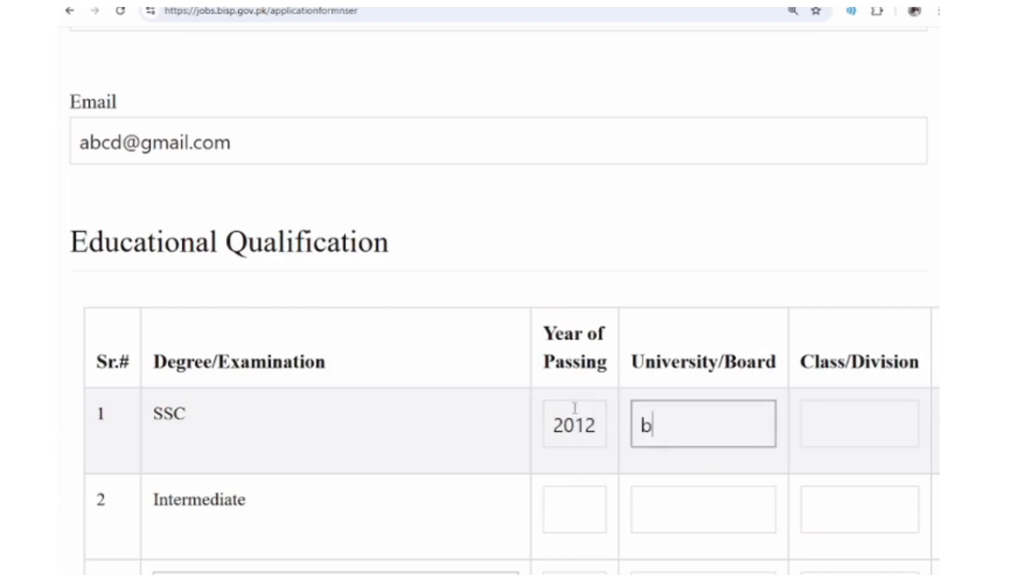
type("u")
key("BackSpace")
type("ise sukkur")
key("Tab")
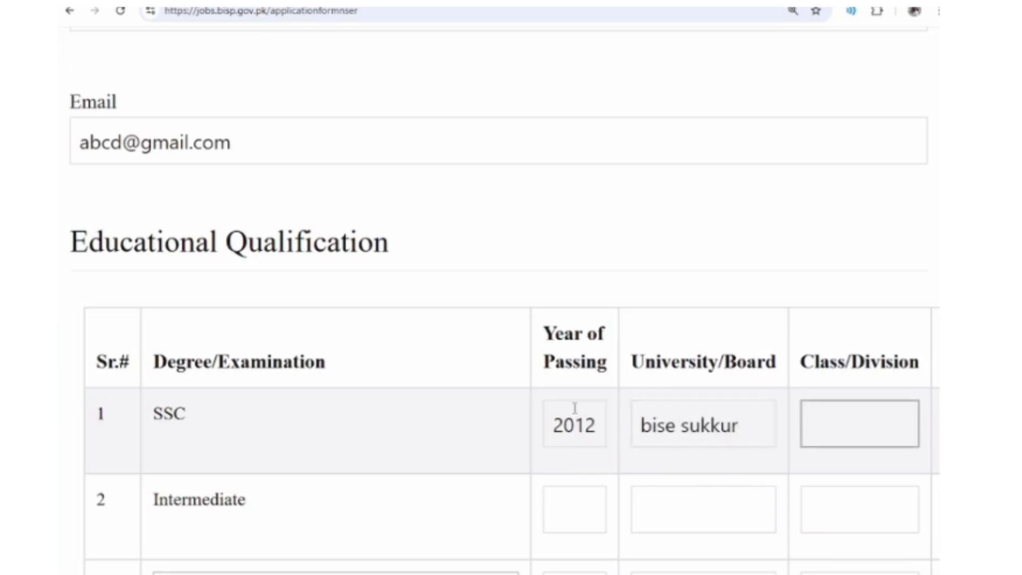
type("A")
key("Tab")
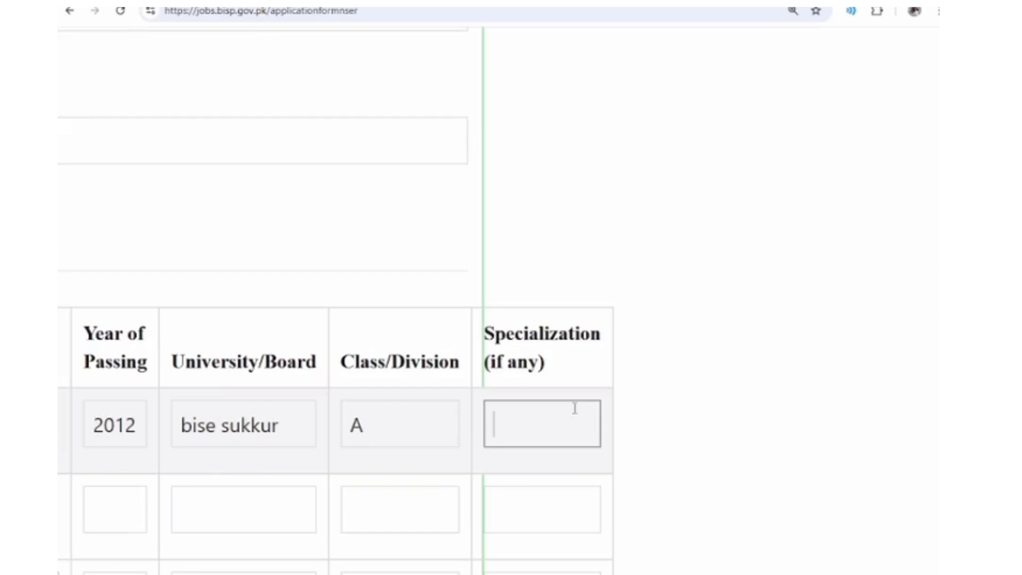
type("Science")
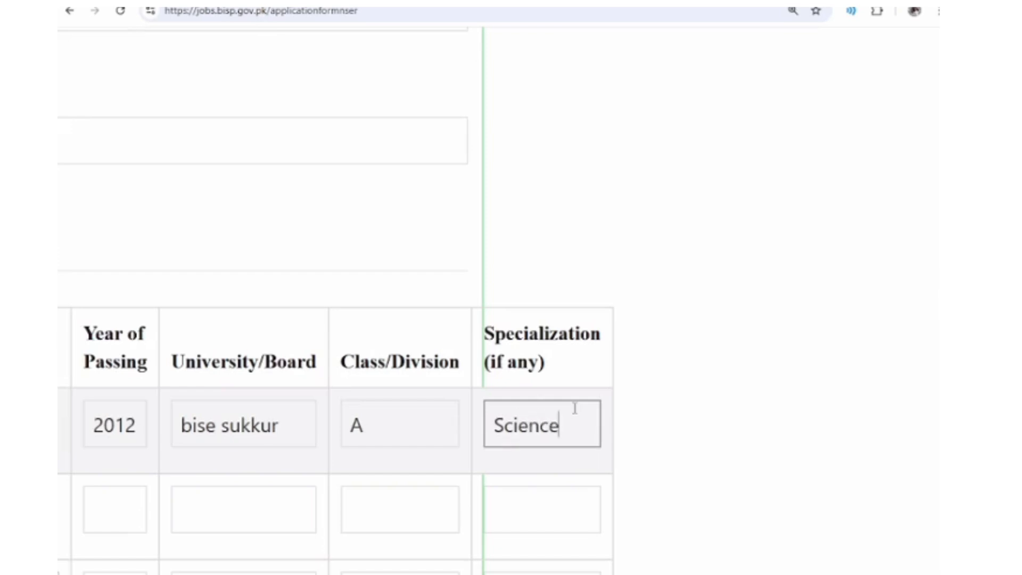
key("Tab")
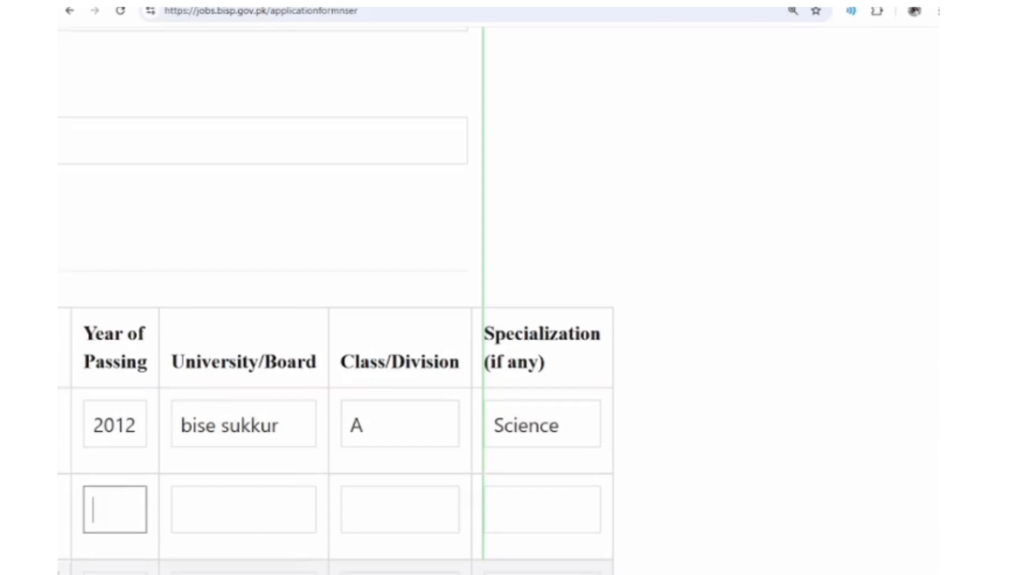
- Fill the Intermediate row: year 2014, Bise Sukkur, division B, Pre Engineering
scroll(595, 533, "down", 2)
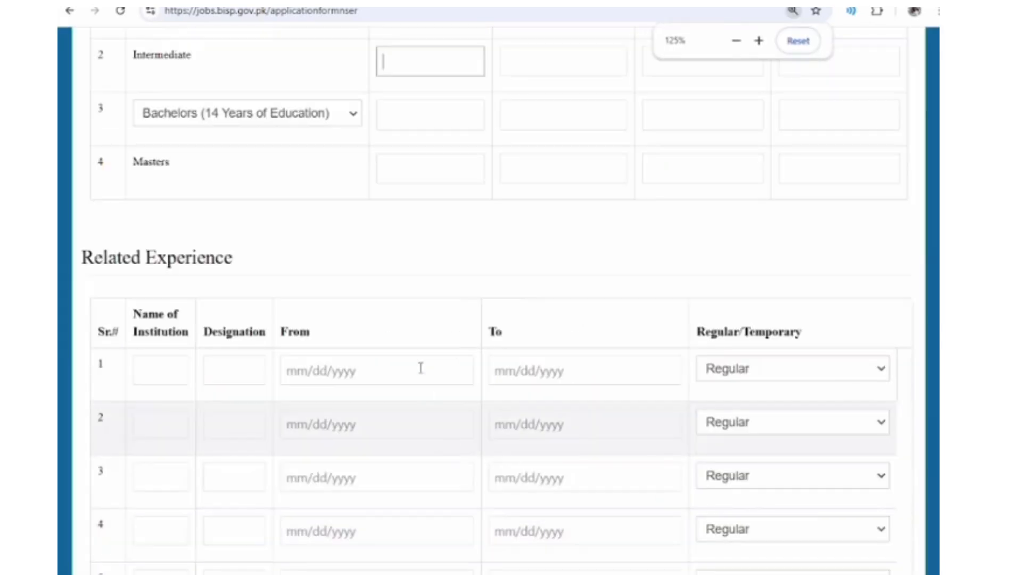
scroll(418, 365, "up", 5)
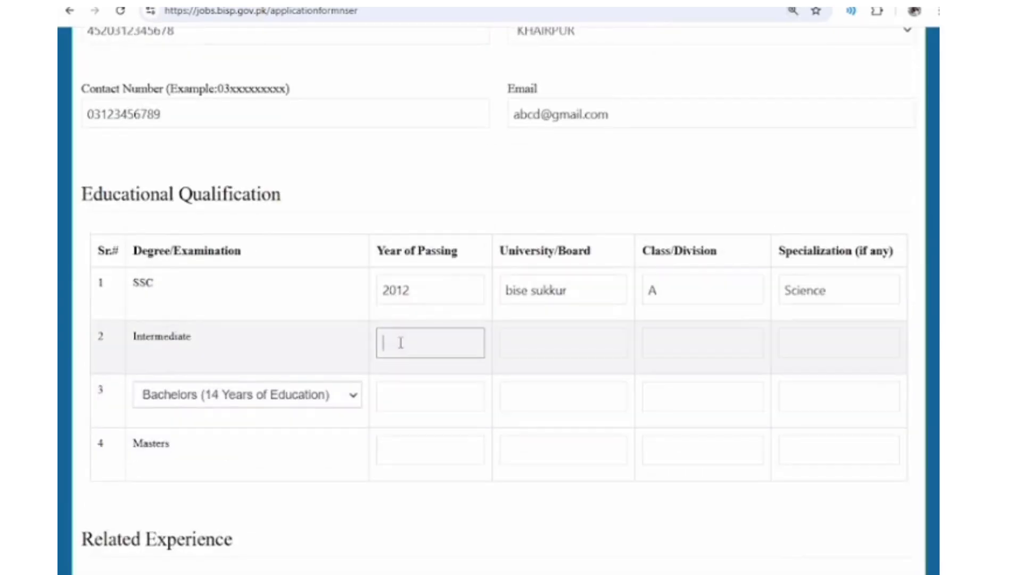
type("2014")
key("Tab")
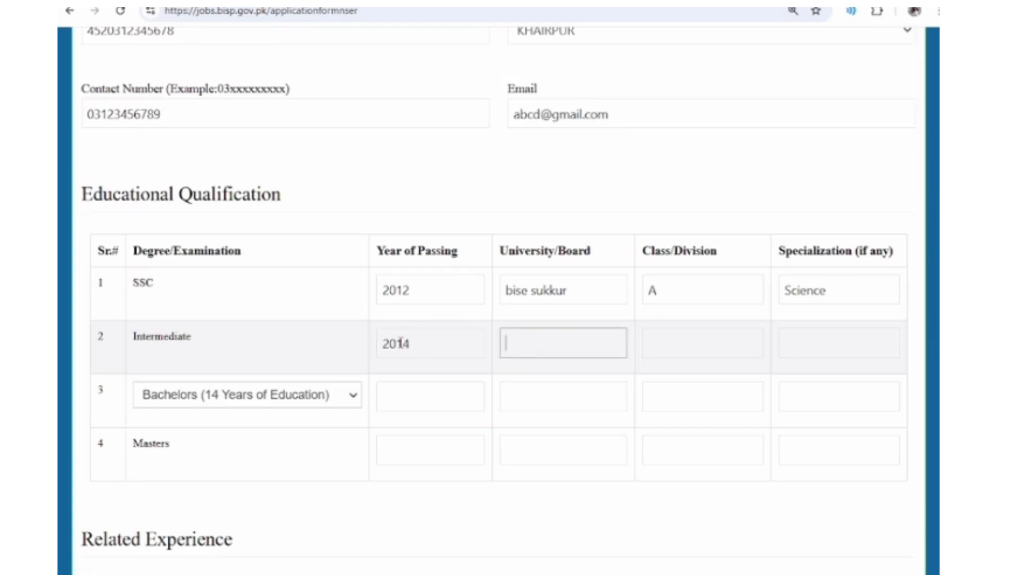
type("Bise Sukkur")
key("Tab")
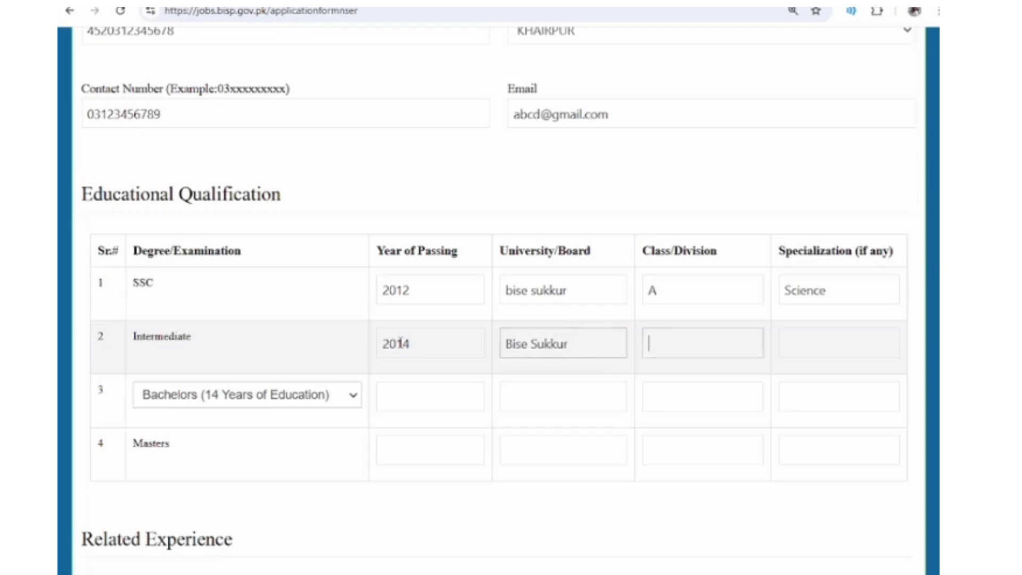
type("B")
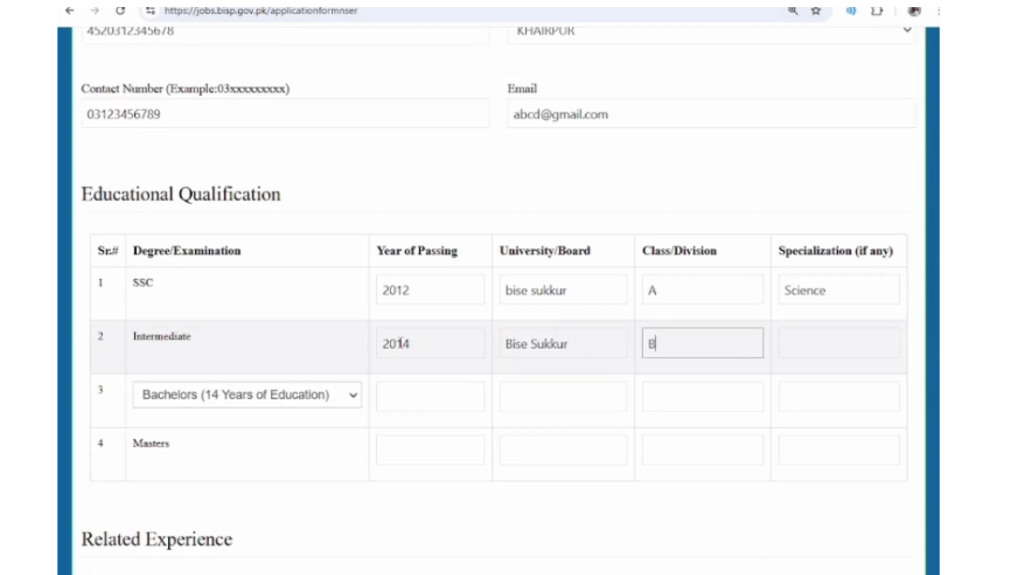
key("Tab")
type("Pre ")
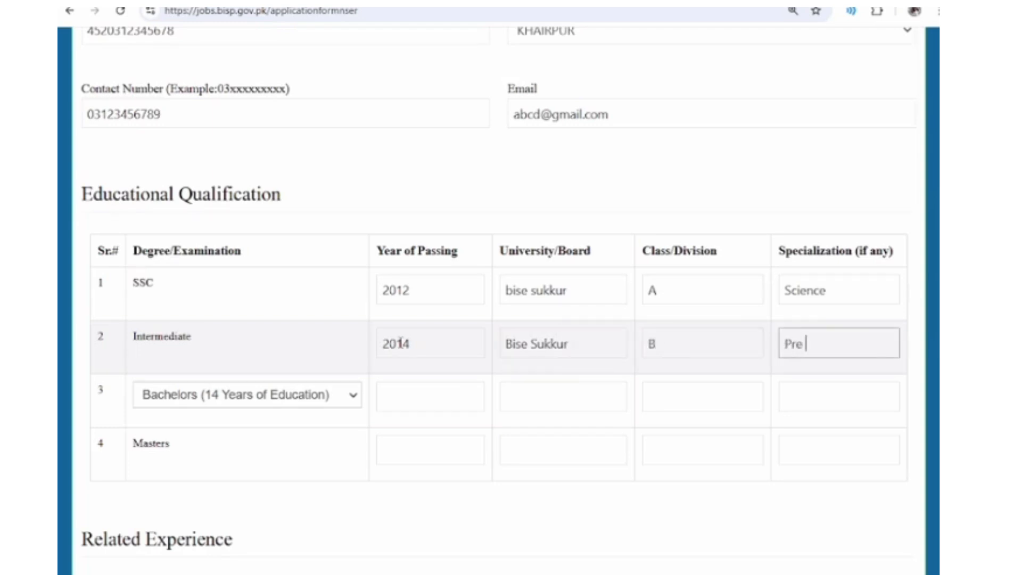
type("Engineering")
key("Tab")
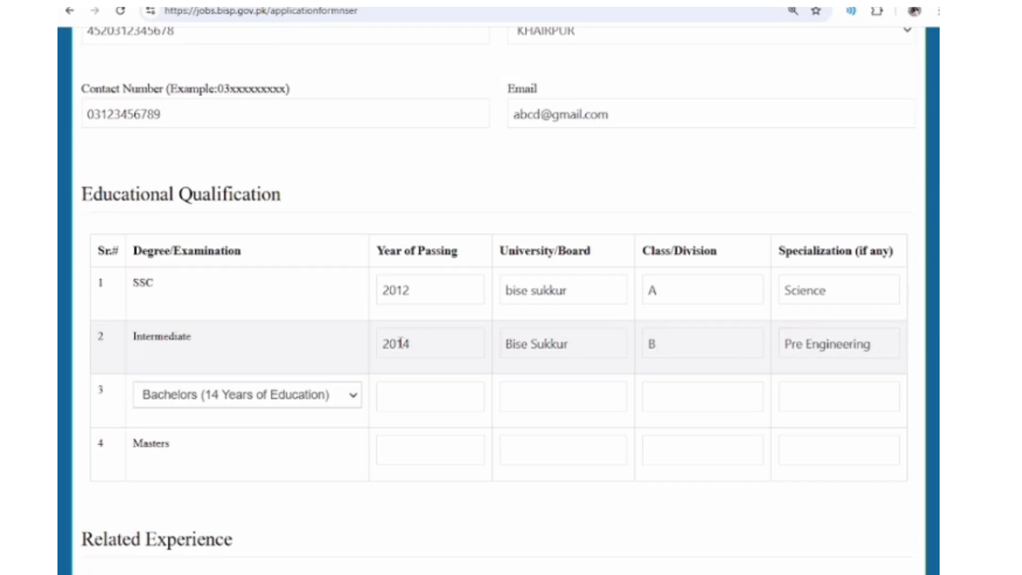
- Enter year 2016 and university 'Salu, khp' in the third education row
left_click(201, 404)
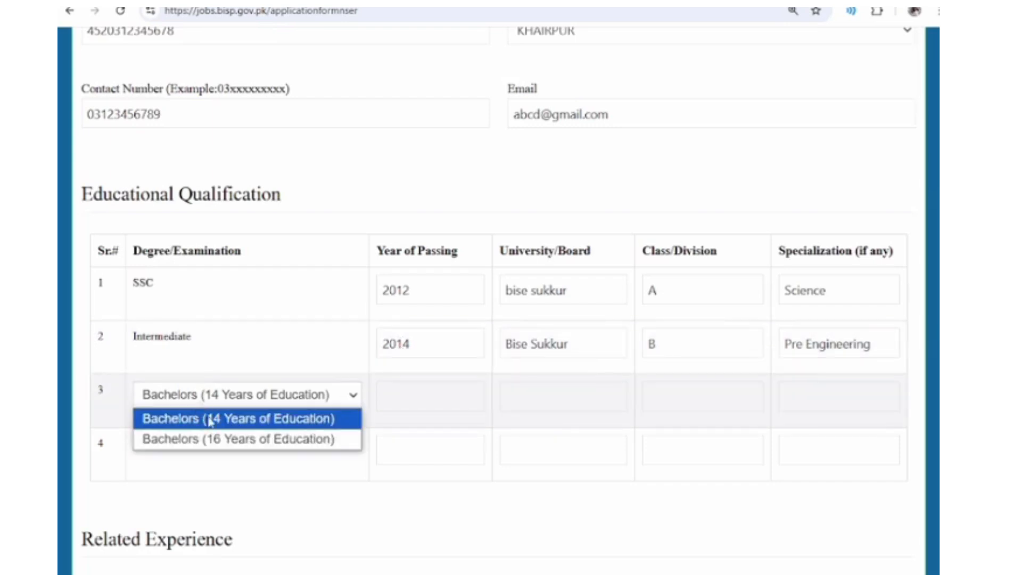
left_click(212, 419)
left_click(449, 402)
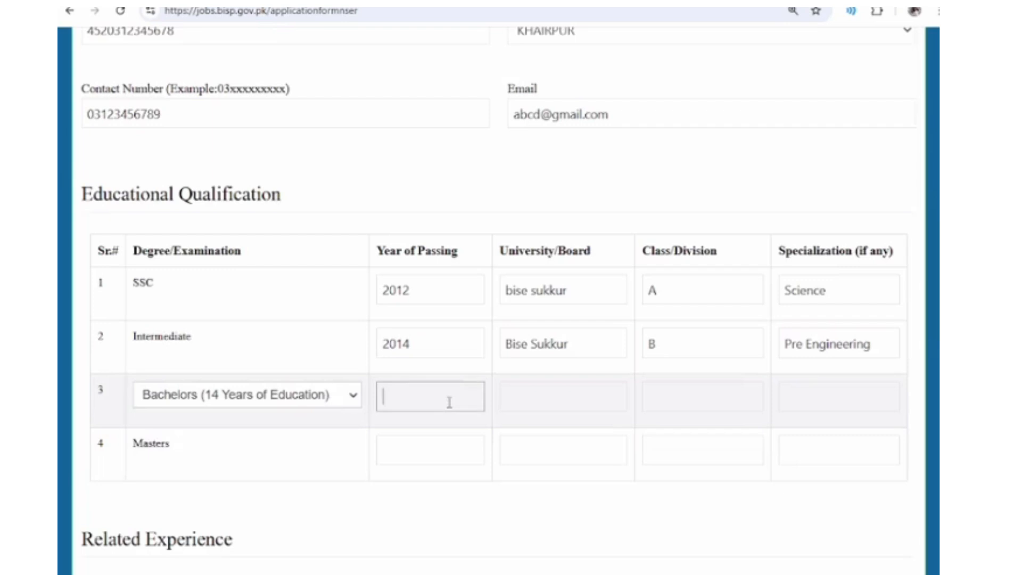
type("2016")
key("Tab")
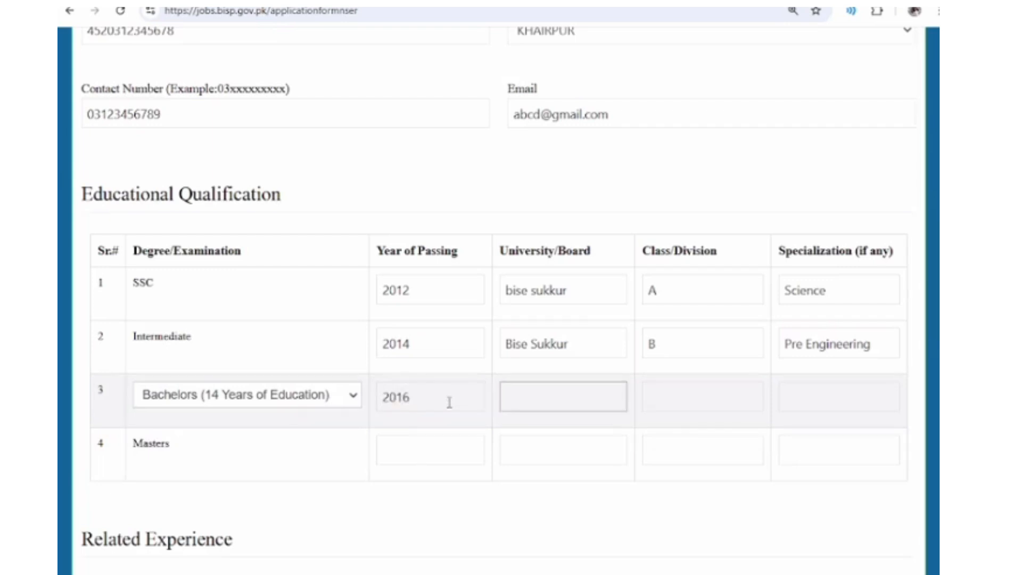
type("Sa")
type("lu")
type(", khaj")
key("BackSpace")
key("BackSpace")
type("p")
key("Tab")
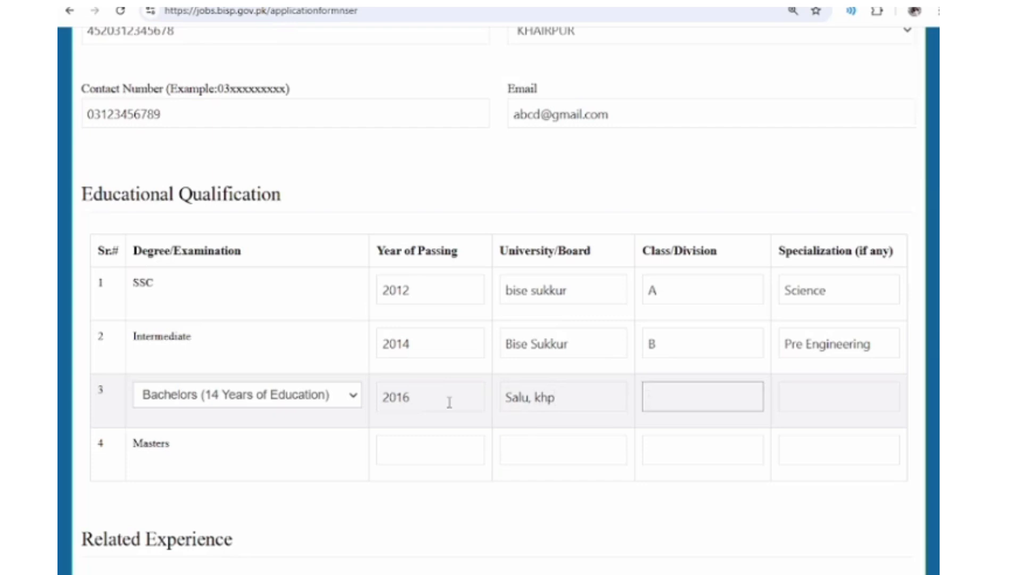
- Add division '2nd divdison' and specialization 'bs', and set the degree to Bachelors (16 Years of Education)
type("2nd divdison")
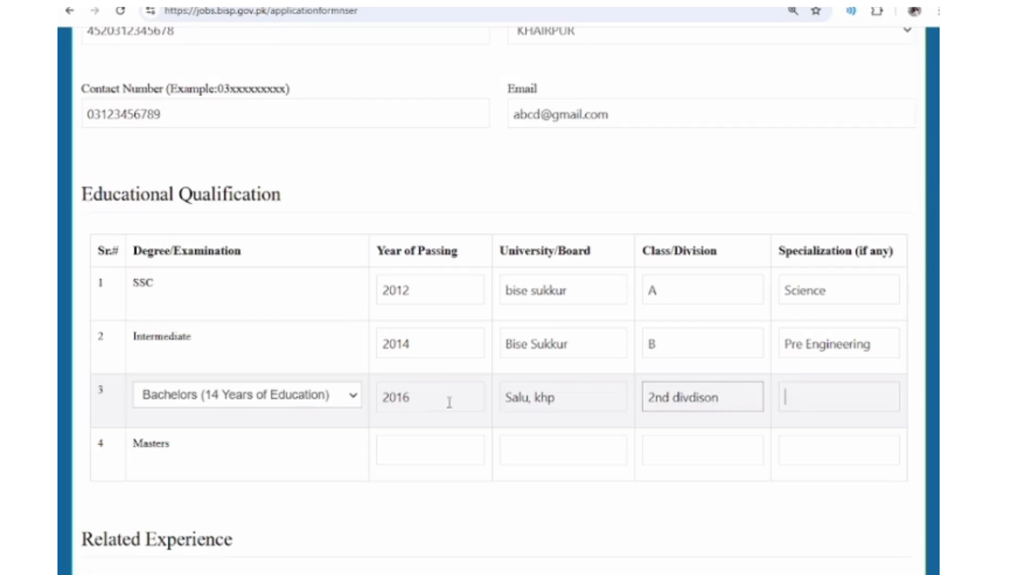
key("Tab")
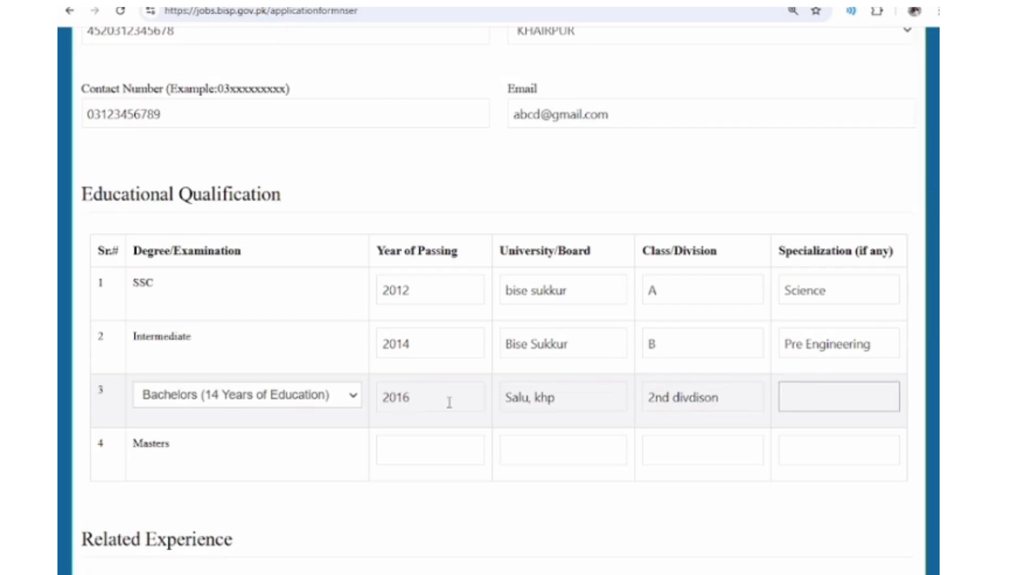
type("bs")
left_click(313, 395)
left_click(213, 445)
- Enter nil, Nill, nill, nill across the Masters row's year, board, division and specialization
scroll(287, 417, "down", 1)
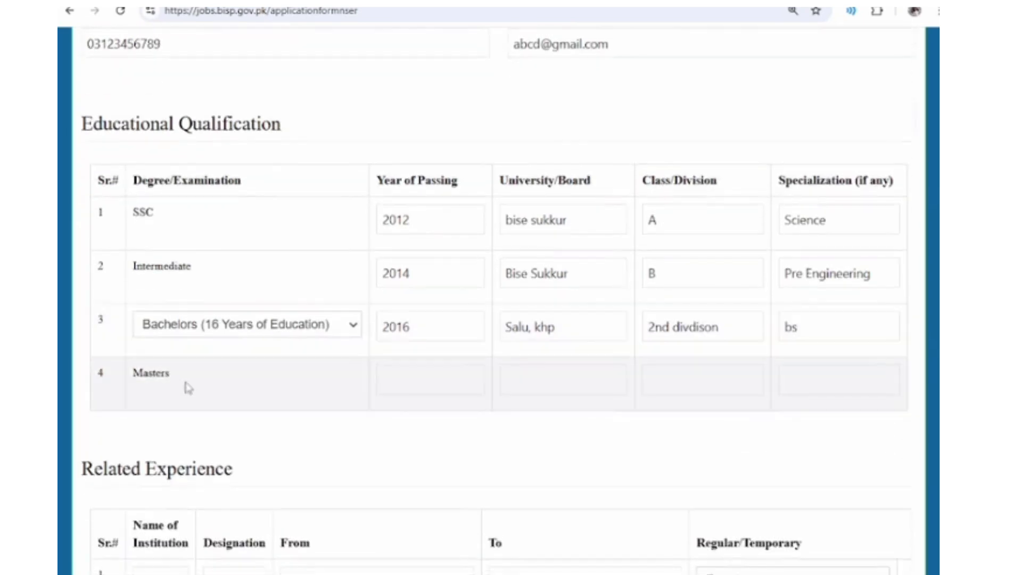
left_click(439, 388)
type("nil")
key("Tab")
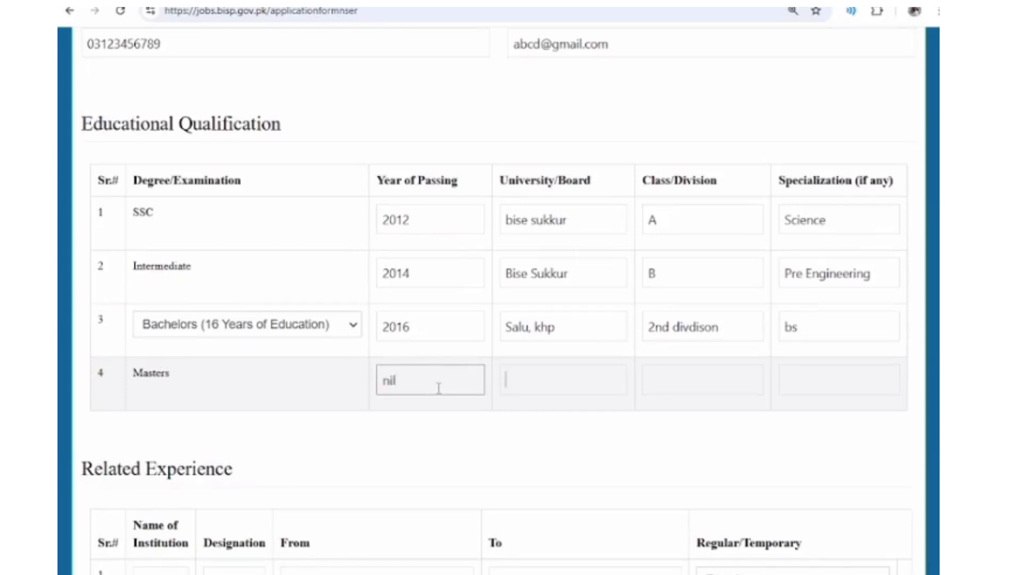
type("Nill")
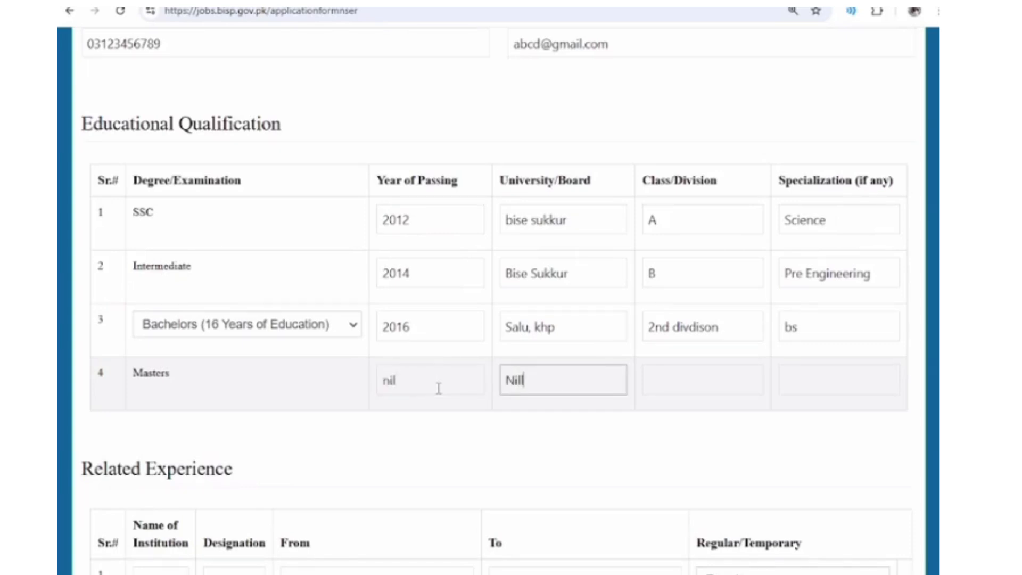
key("Tab")
type("nill")
key("Tab")
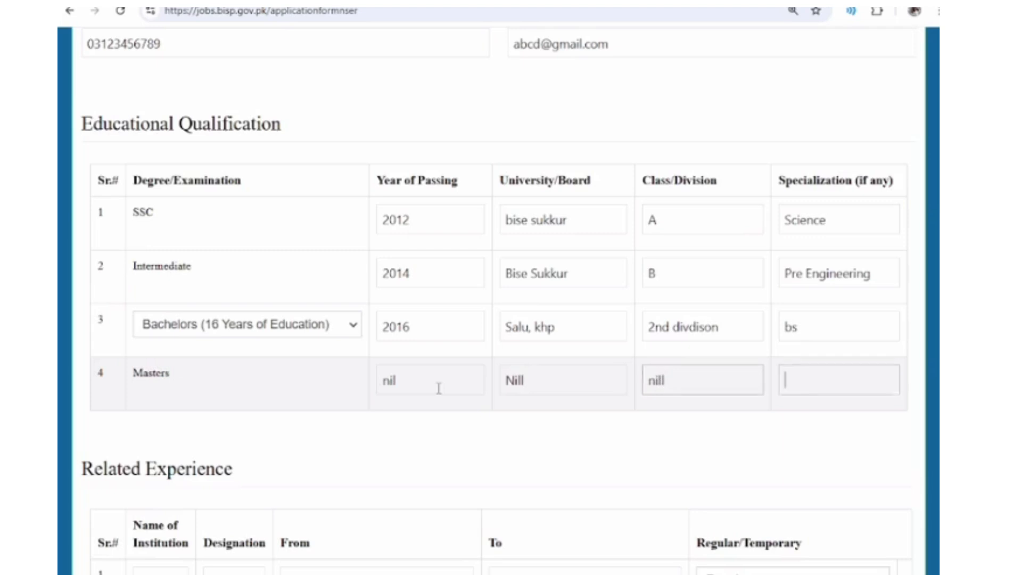
type("nill")
key("Tab")
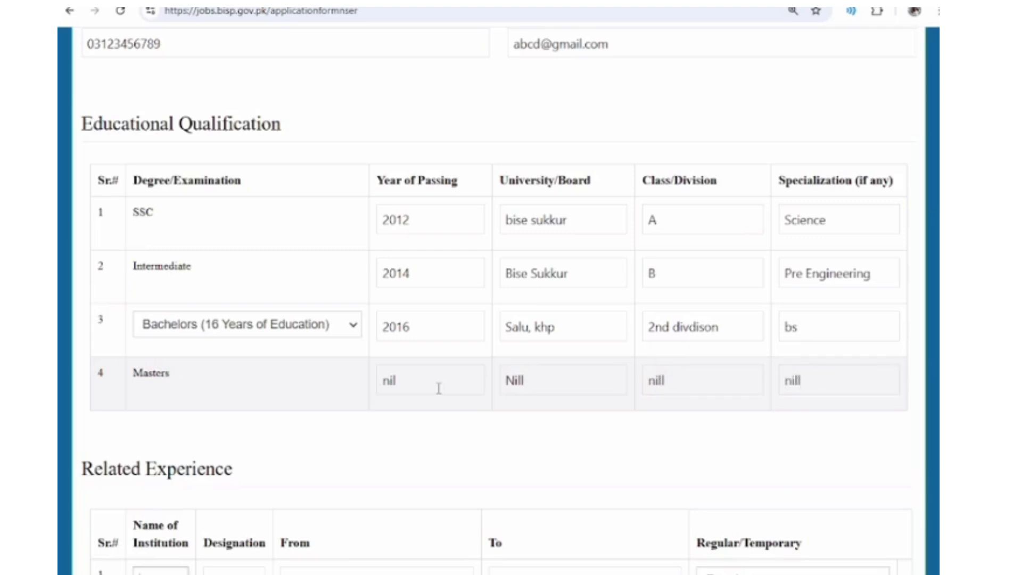
- Enter nill as the institution and nil as the designation in experience row 1
scroll(281, 410, "down", 1)
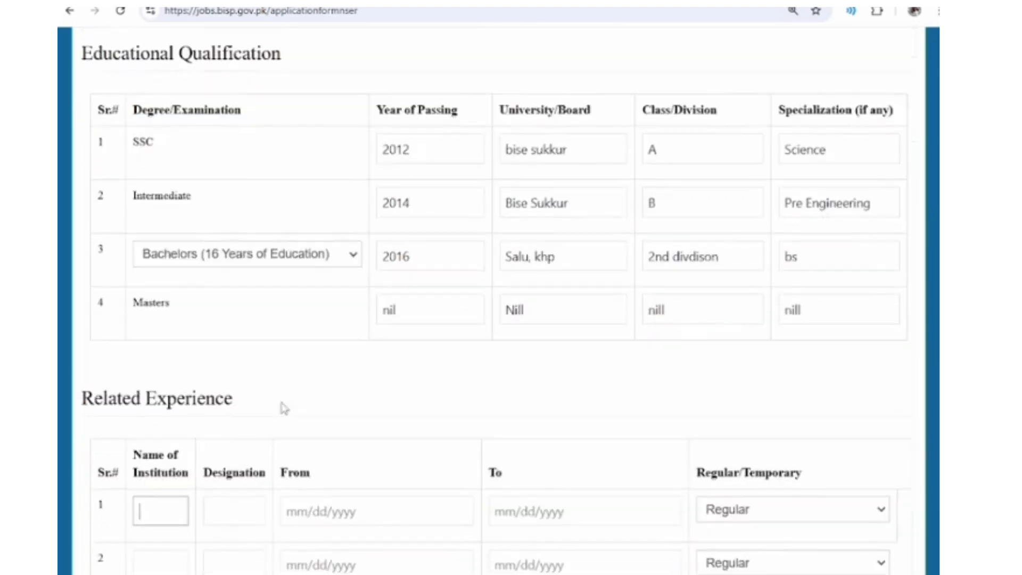
scroll(217, 424, "down", 1)
scroll(213, 424, "down", 1)
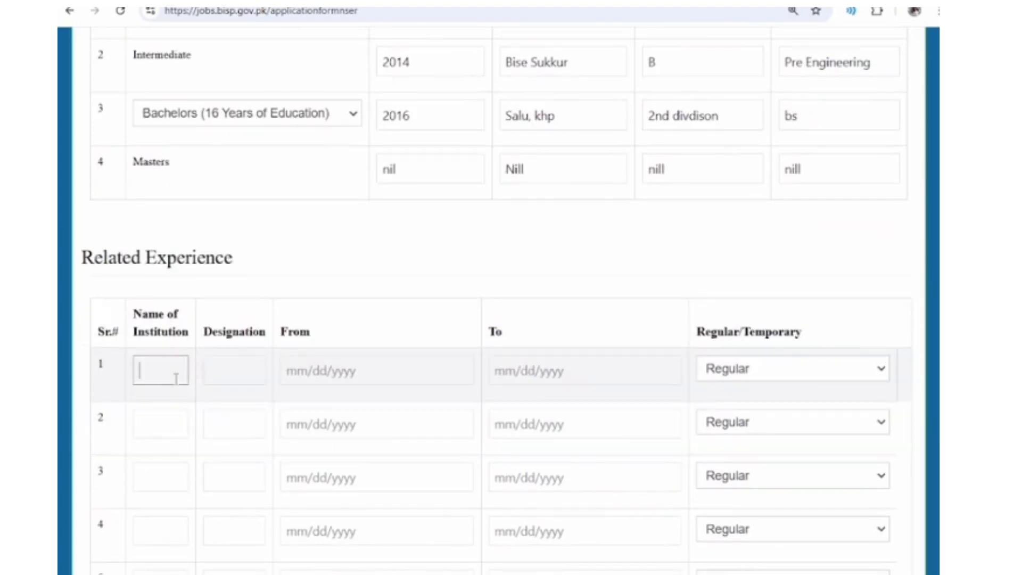
type("nill")
key("Tab")
type("ni")
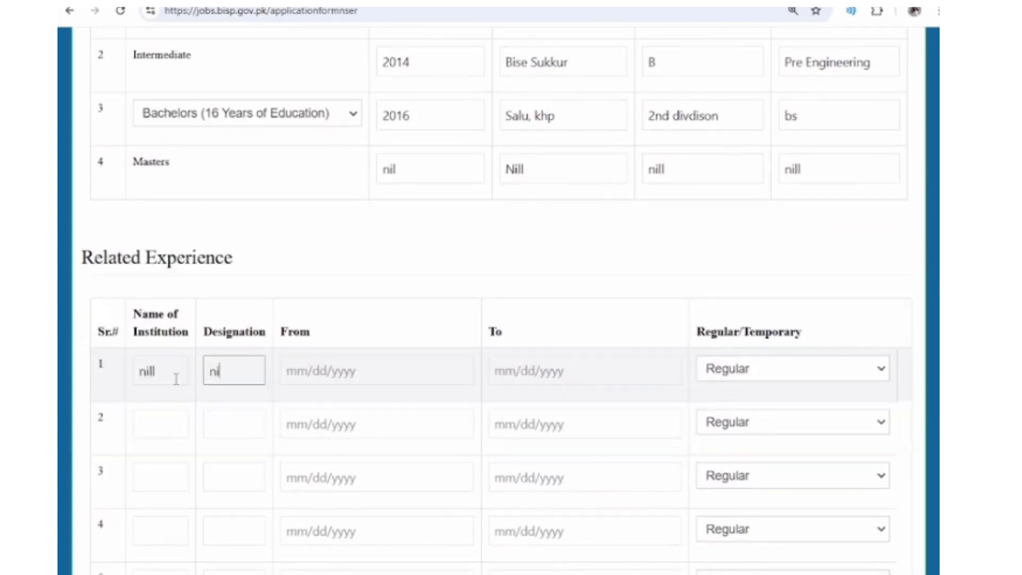
type("l")
- Set both From and To dates of experience row 1 to 02/28/2025, dismissing the CV alert
key("Tab")
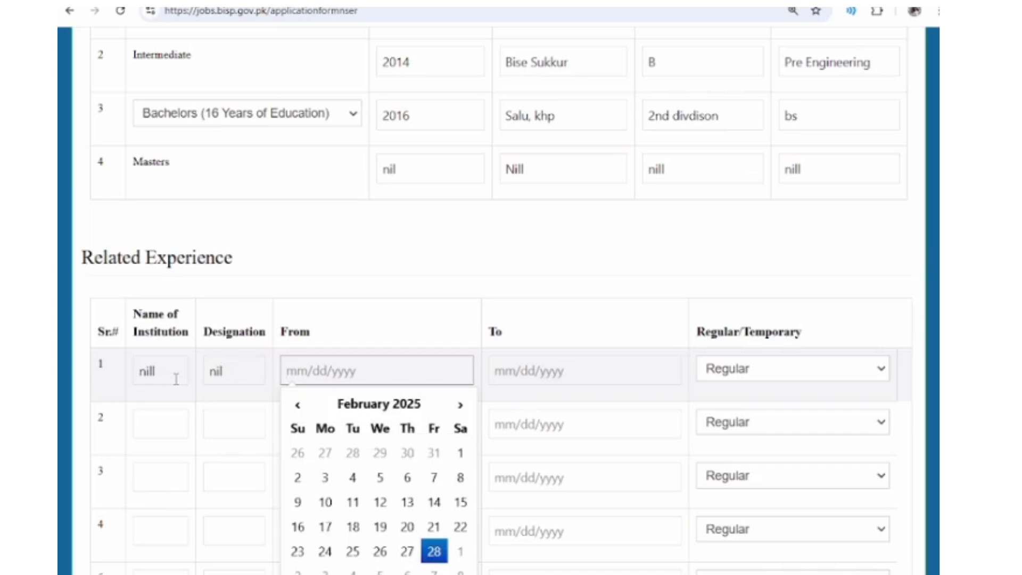
key("Return")
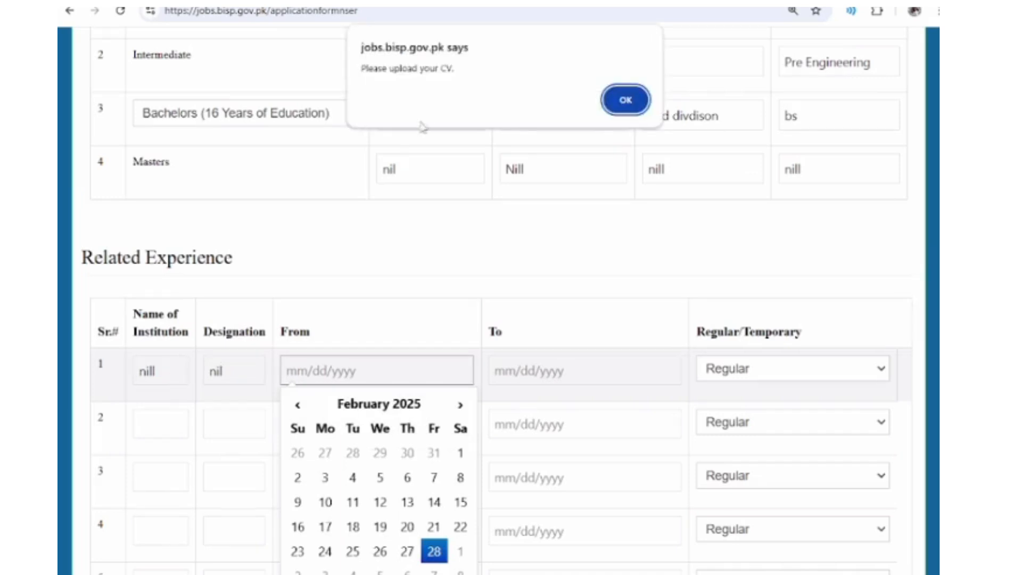
left_click(623, 99)
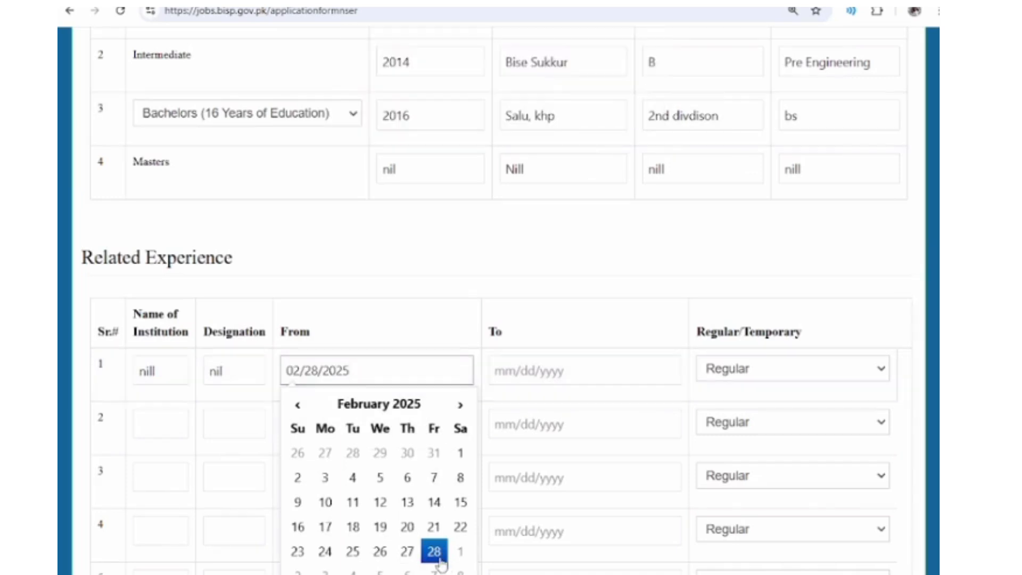
left_click(531, 372)
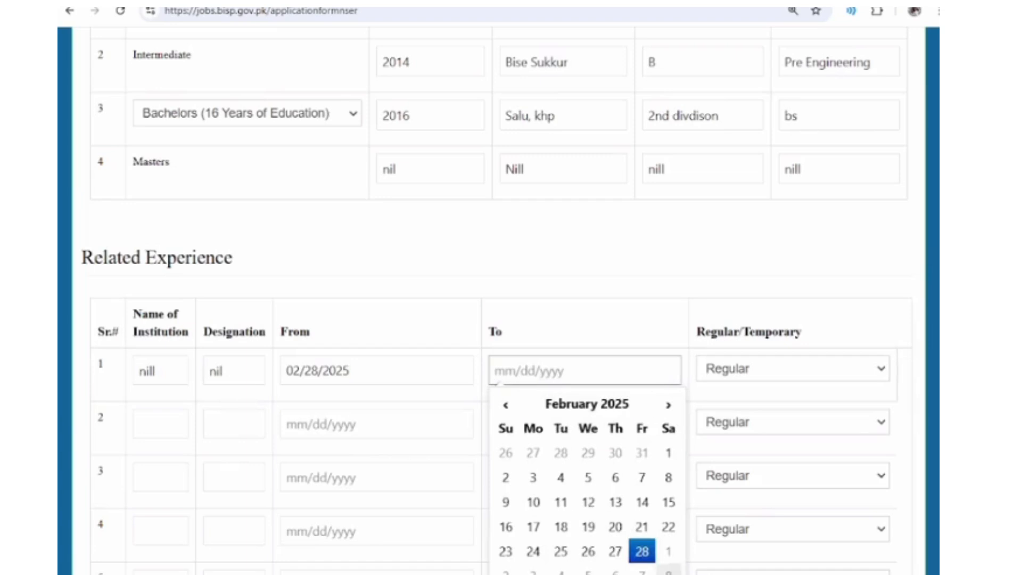
left_click(642, 551)
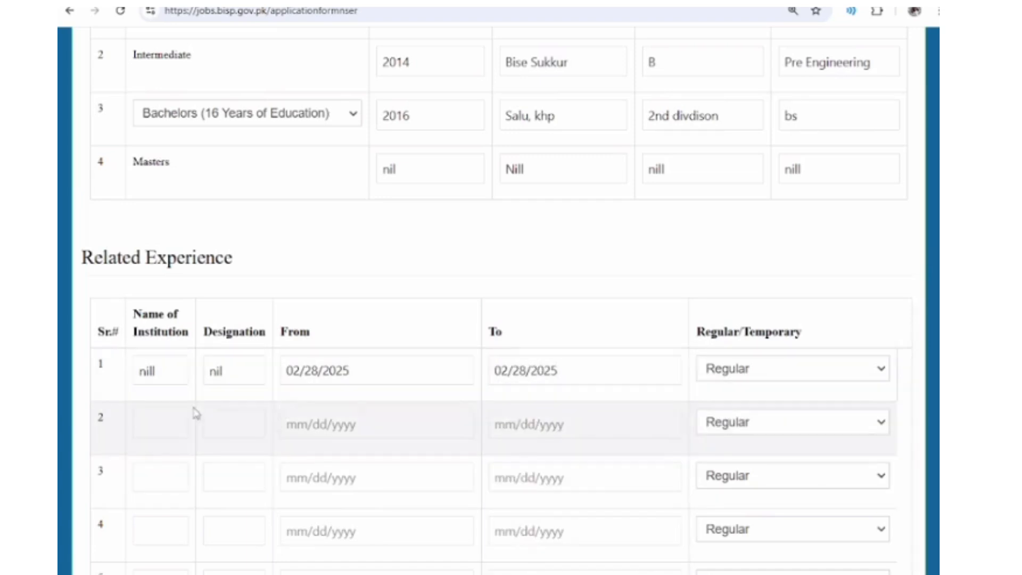
left_click(157, 432)
scroll(157, 432, "down", 3)
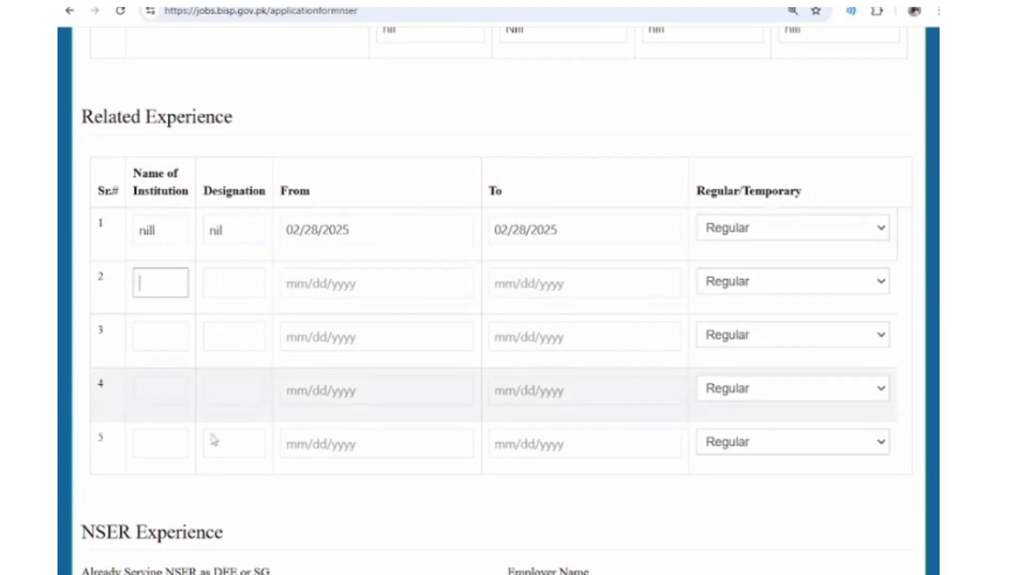
- Set 'Already Serving NSER as DEE or SG' to Yes
scroll(212, 438, "down", 4)
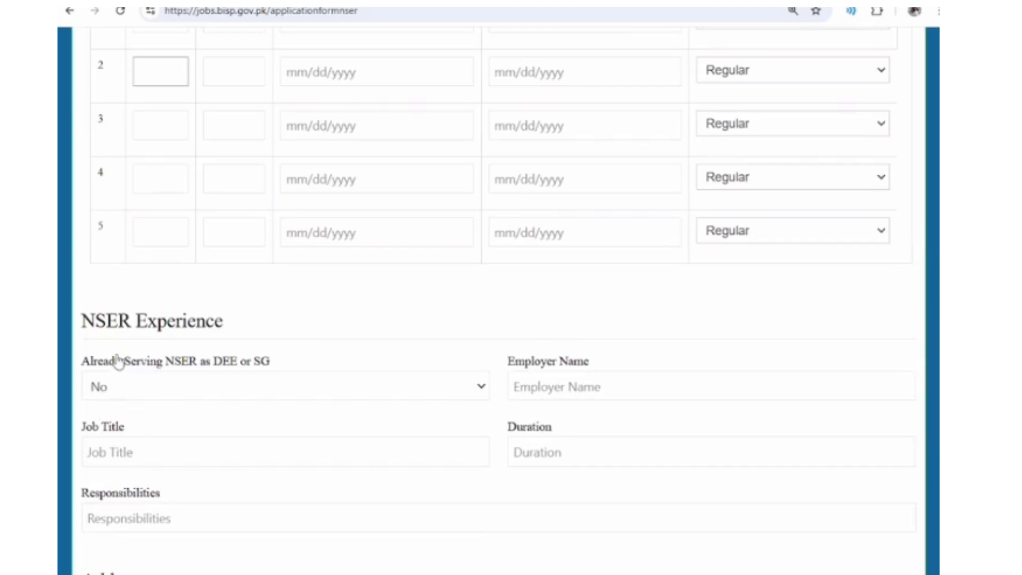
left_click(112, 398)
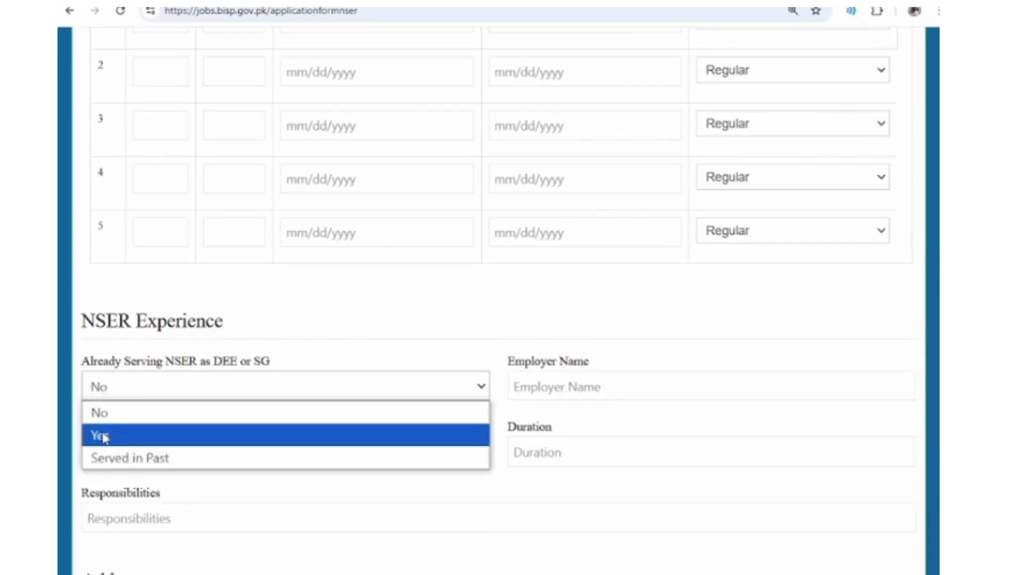
left_click(105, 437)
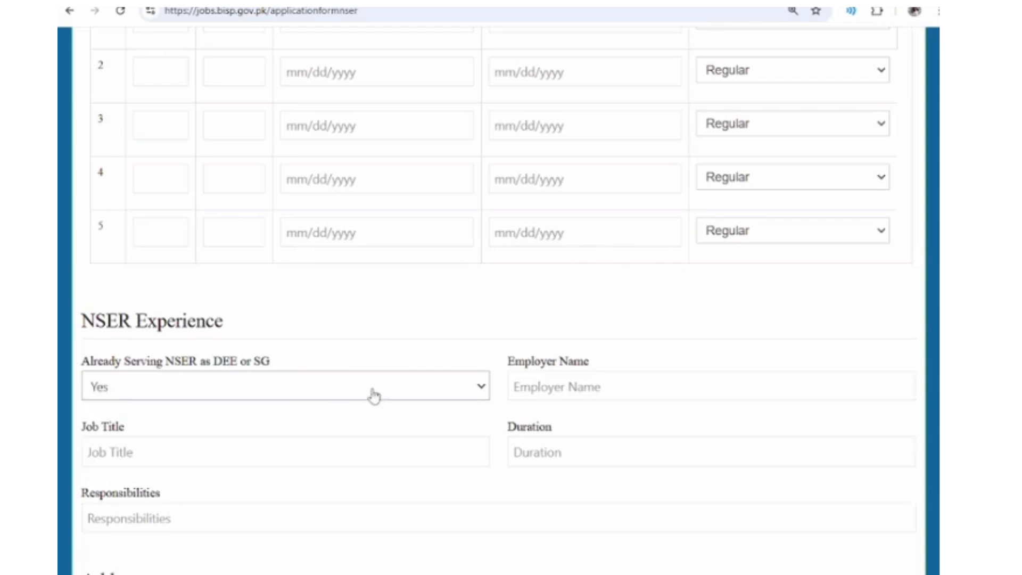
scroll(298, 461, "down", 1)
scroll(160, 422, "down", 5)
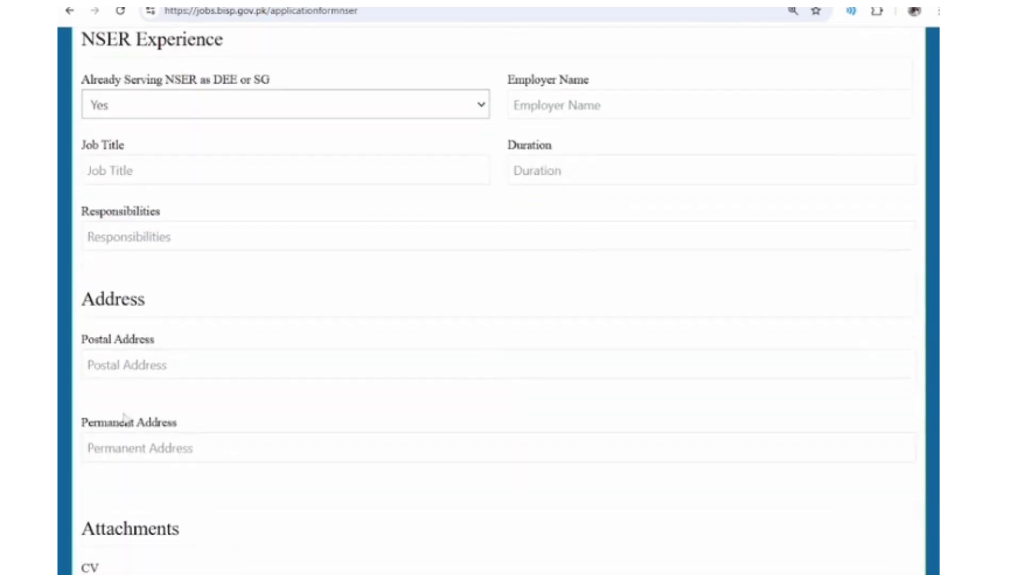
- Type placeholder postal and permanent addresses
left_click(125, 367)
type("v")
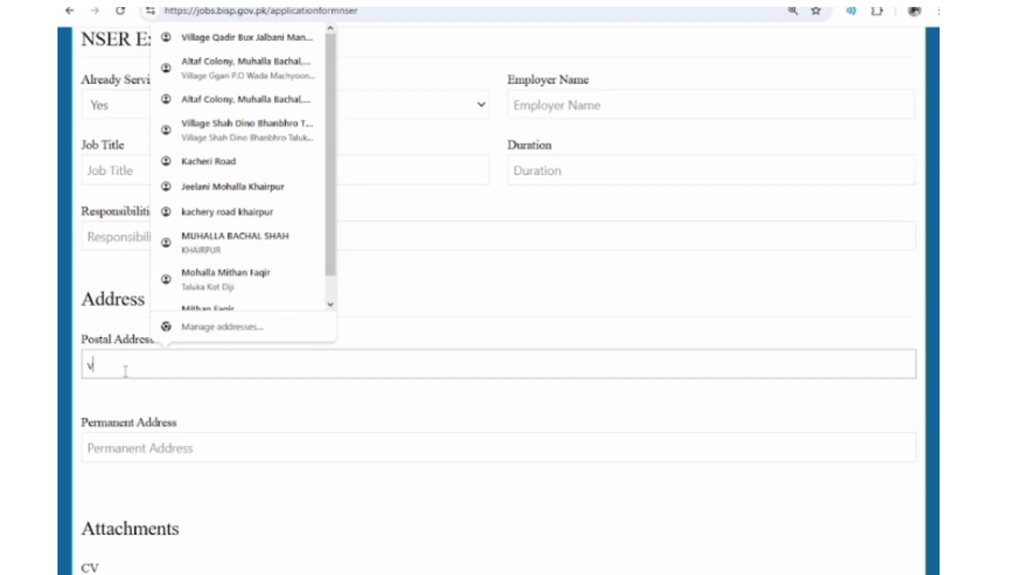
type("il........")
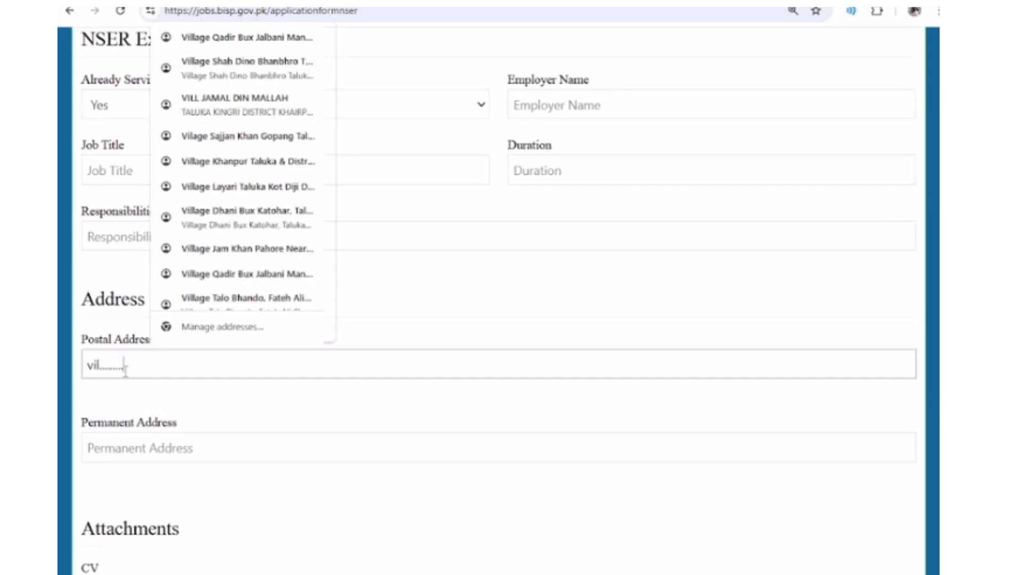
key("Tab")
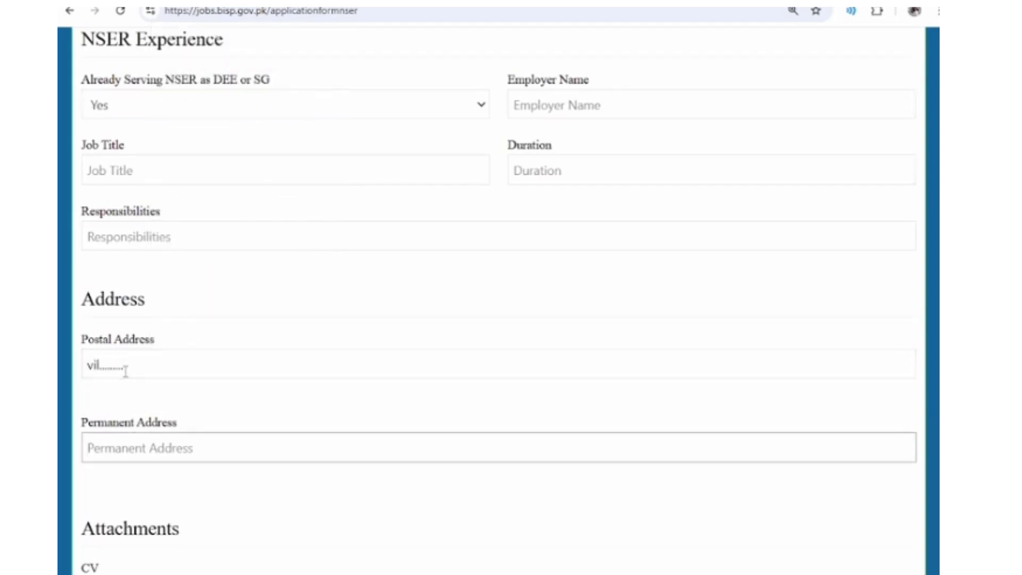
type("muha")
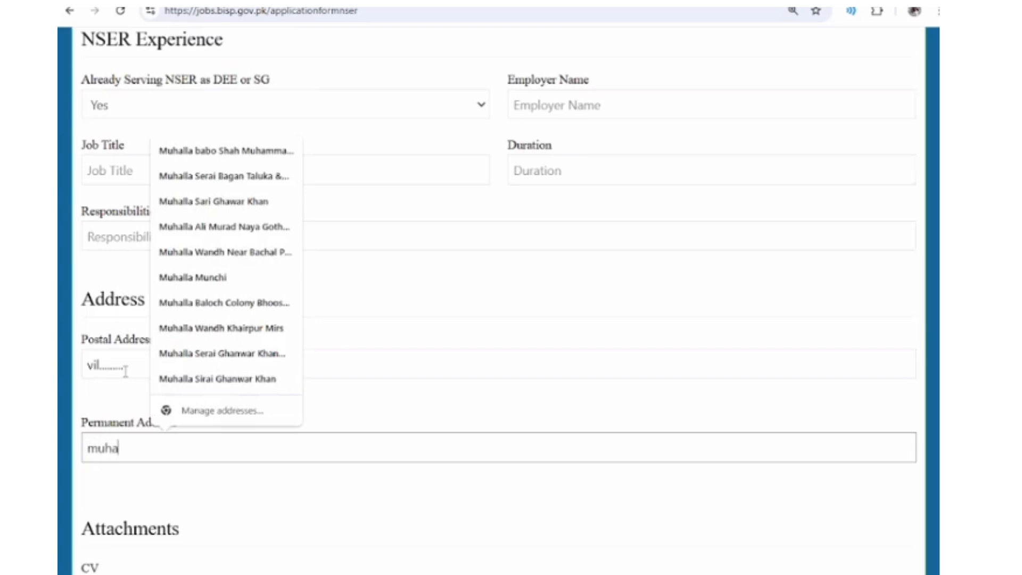
type("l.............")
key("Tab")
- Attach 001.jpg as the CV file
scroll(125, 371, "down", 4)
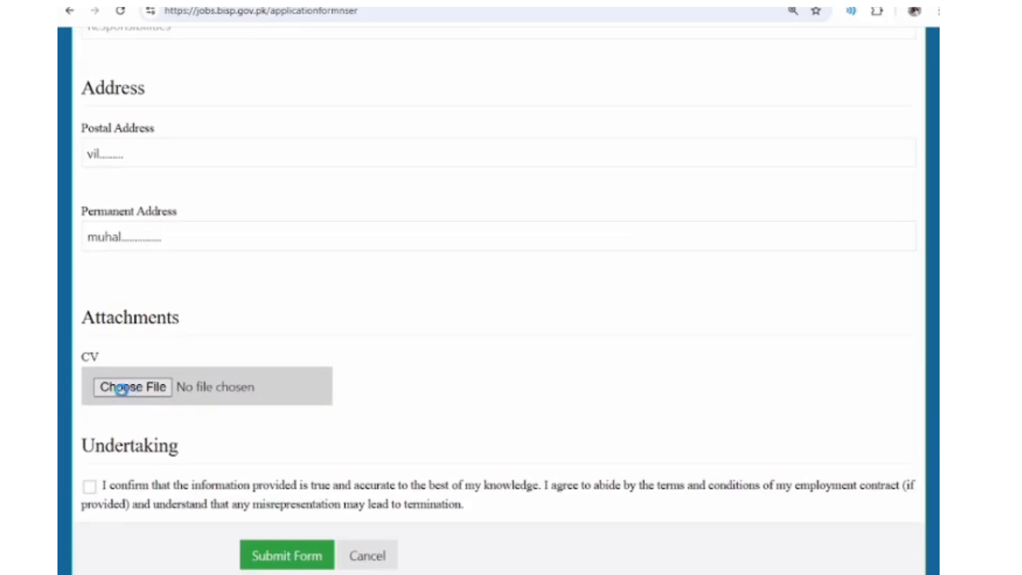
left_click(120, 387)
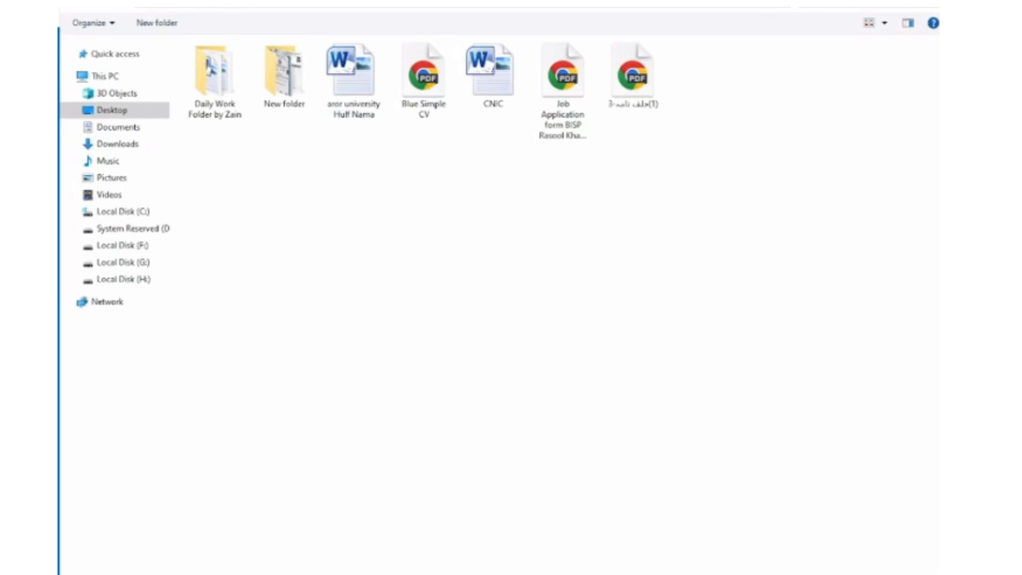
double_click(349, 66)
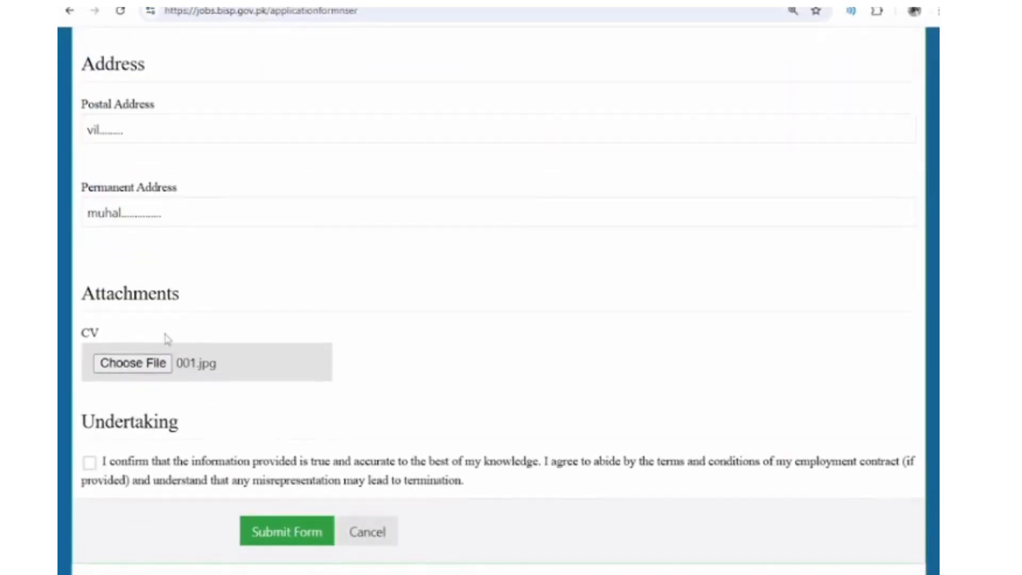
- Tick the Undertaking checkbox and submit the application form
left_click(89, 463)
scroll(306, 417, "up", 20)
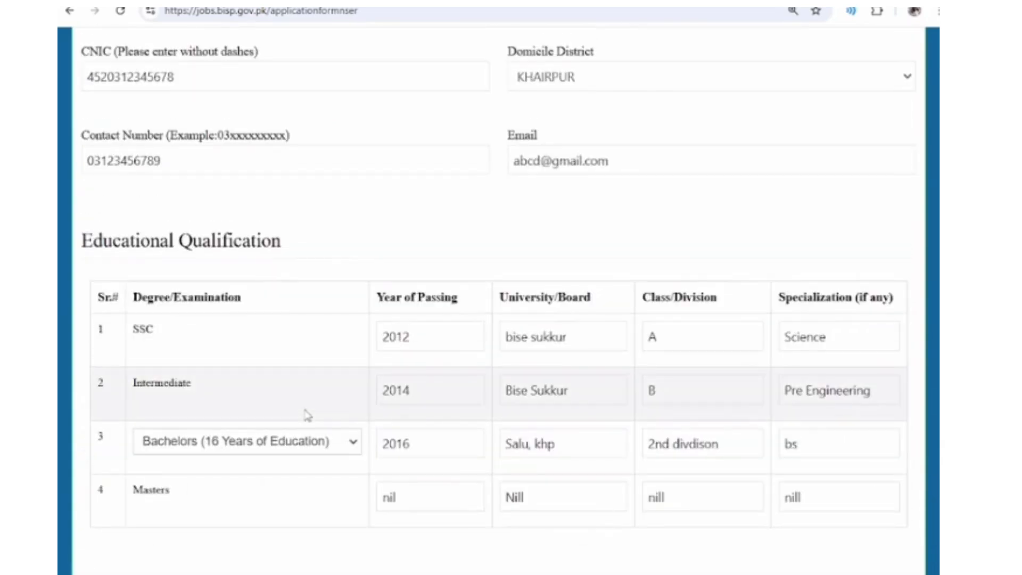
scroll(307, 416, "down", 20)
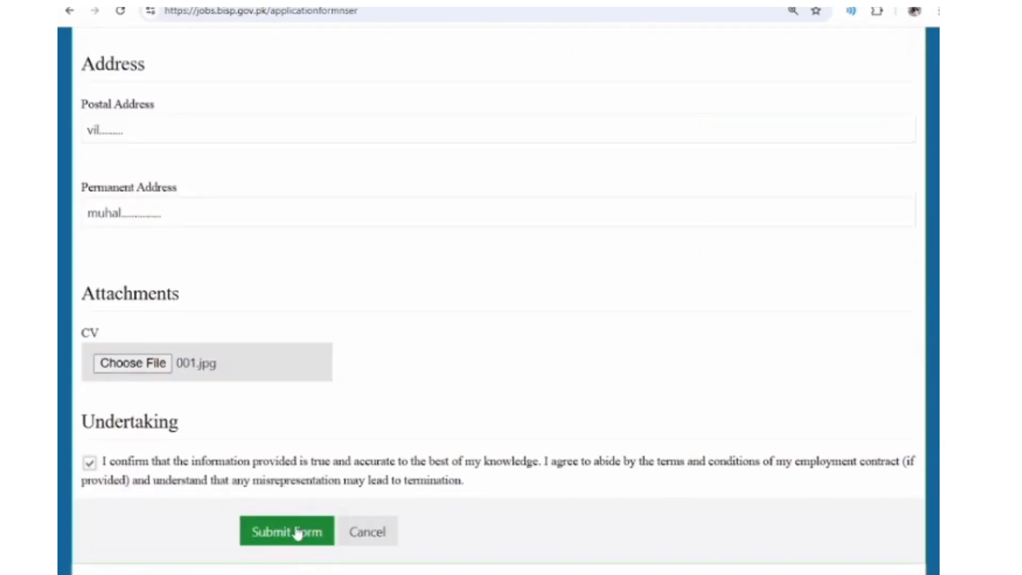
left_click(298, 533)
scroll(333, 424, "up", 15)
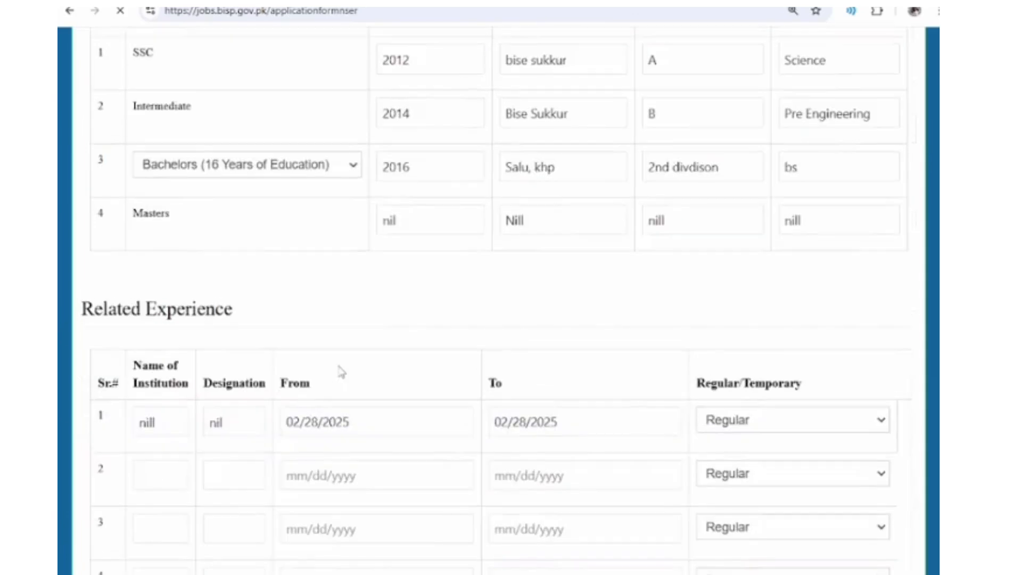